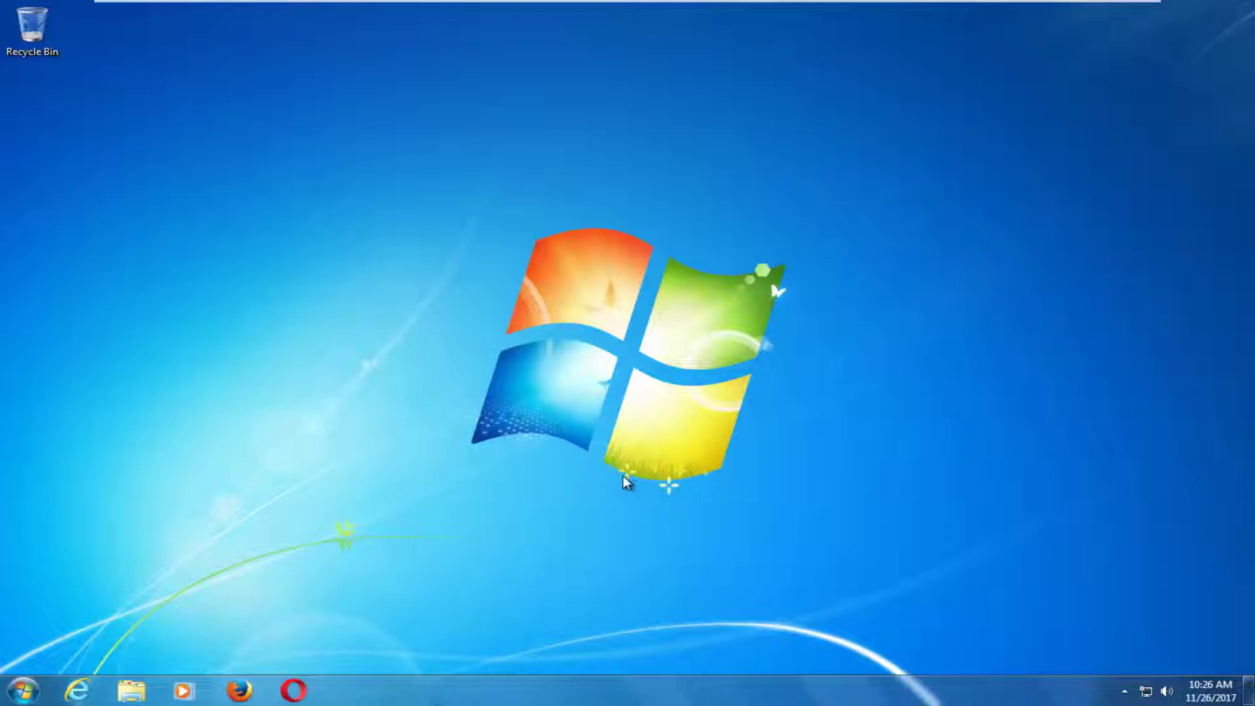
In Firefox, search Google for 'windows 10 media creation tool' via the autocomplete suggestion.
left_click(230, 686)
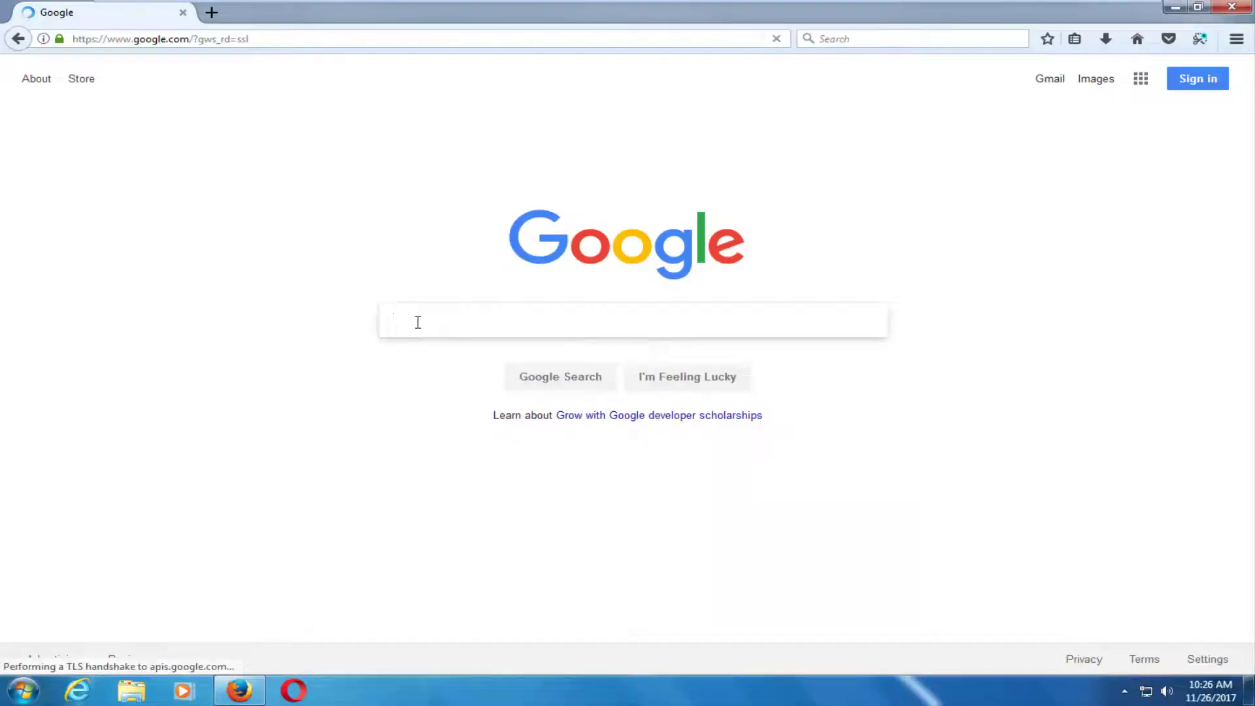
type("windows ")
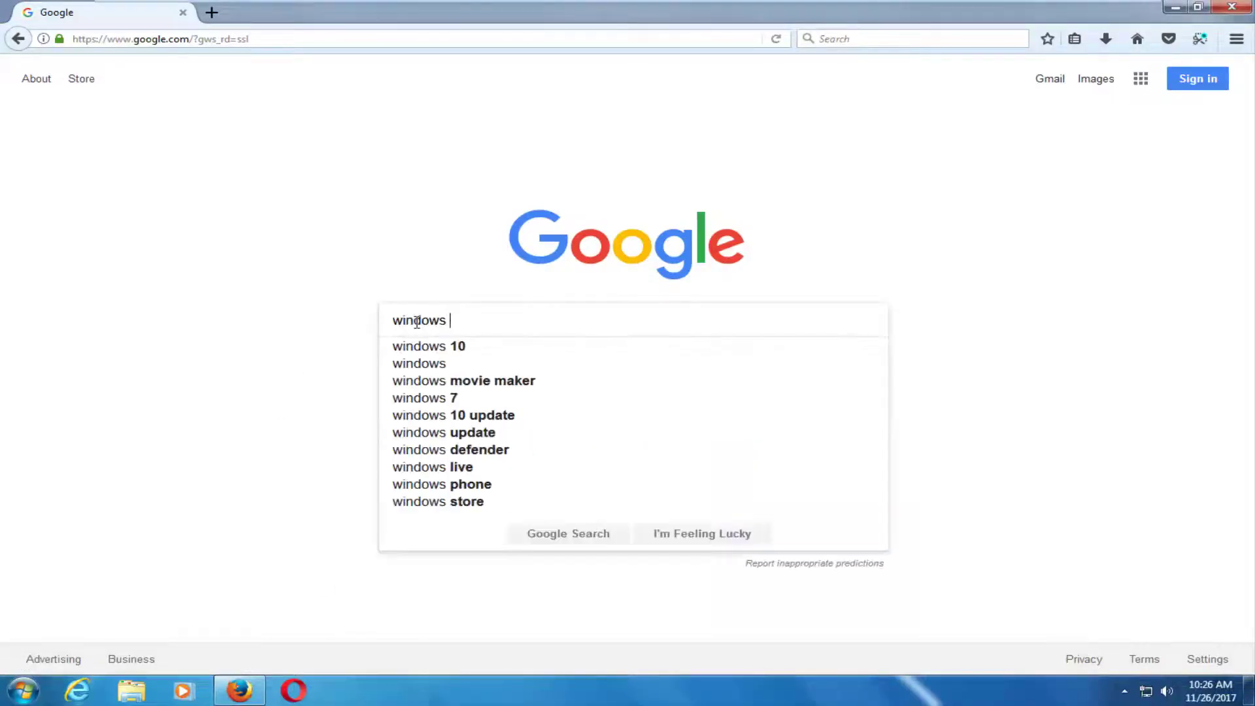
type("10 media")
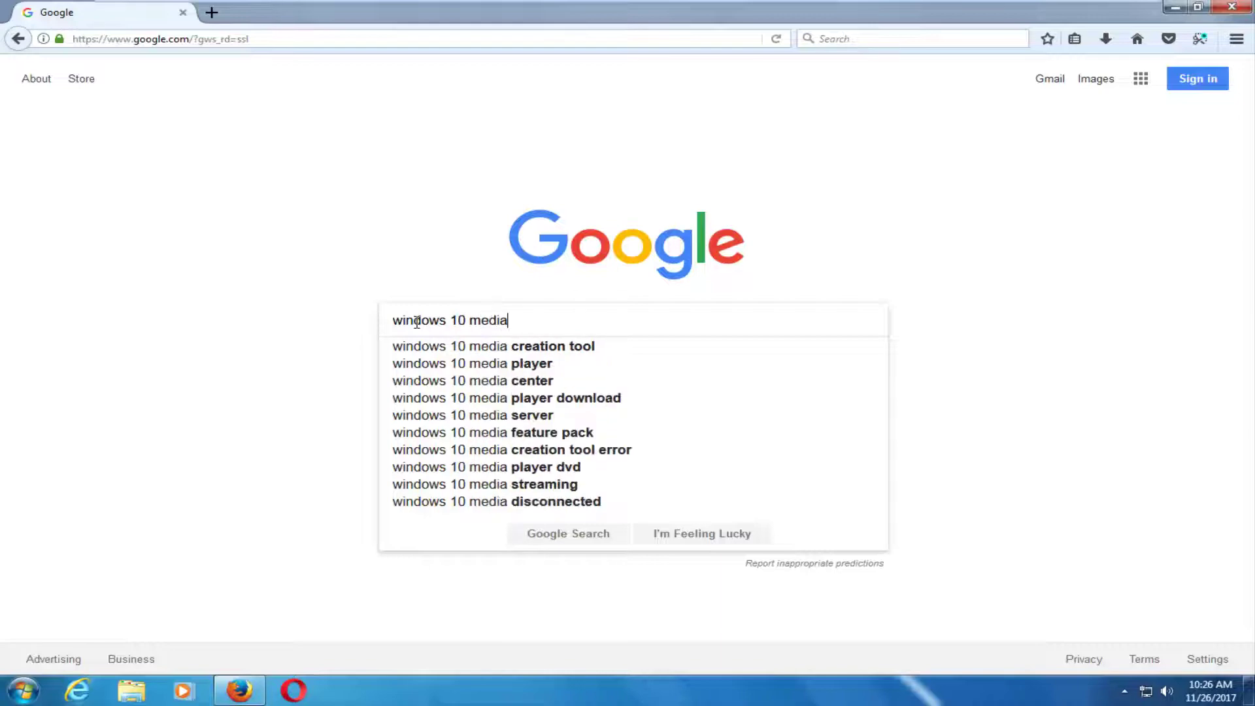
key("Down")
key("Return")
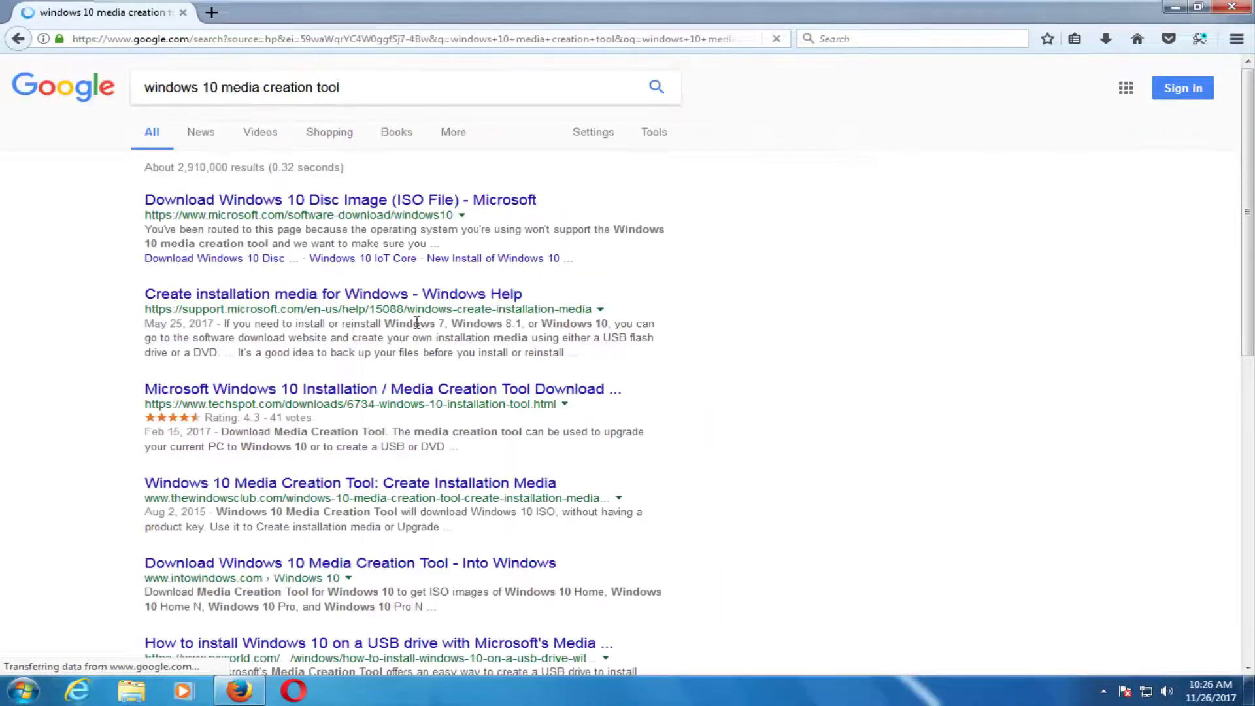
Open Microsoft's Download Windows 10 page and save MediaCreationTool.exe (17.8 MB).
left_click(361, 203)
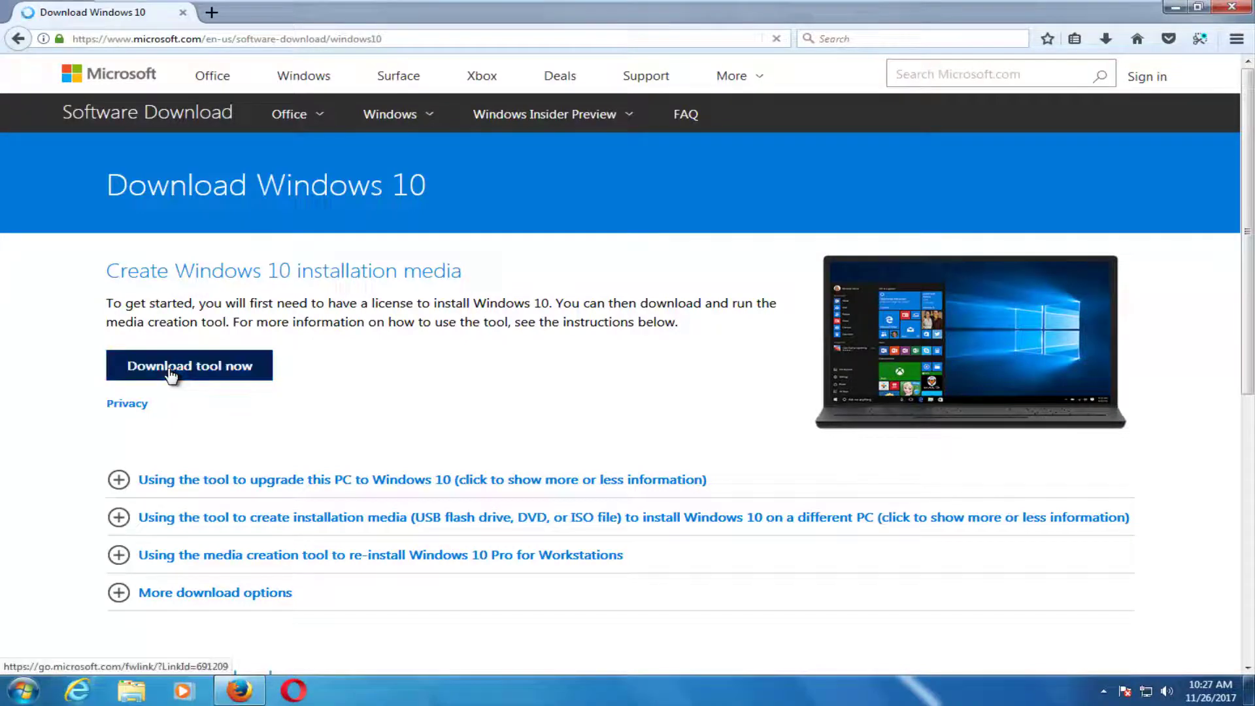
left_click(171, 374)
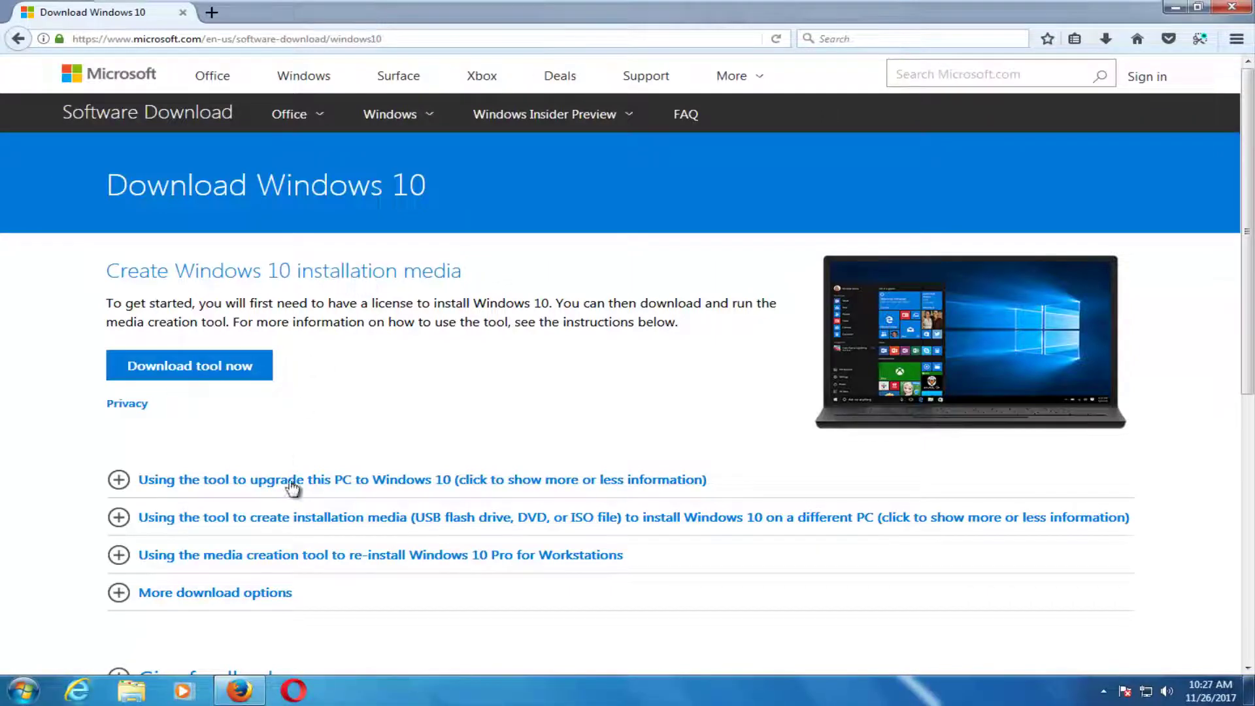
left_click(171, 370)
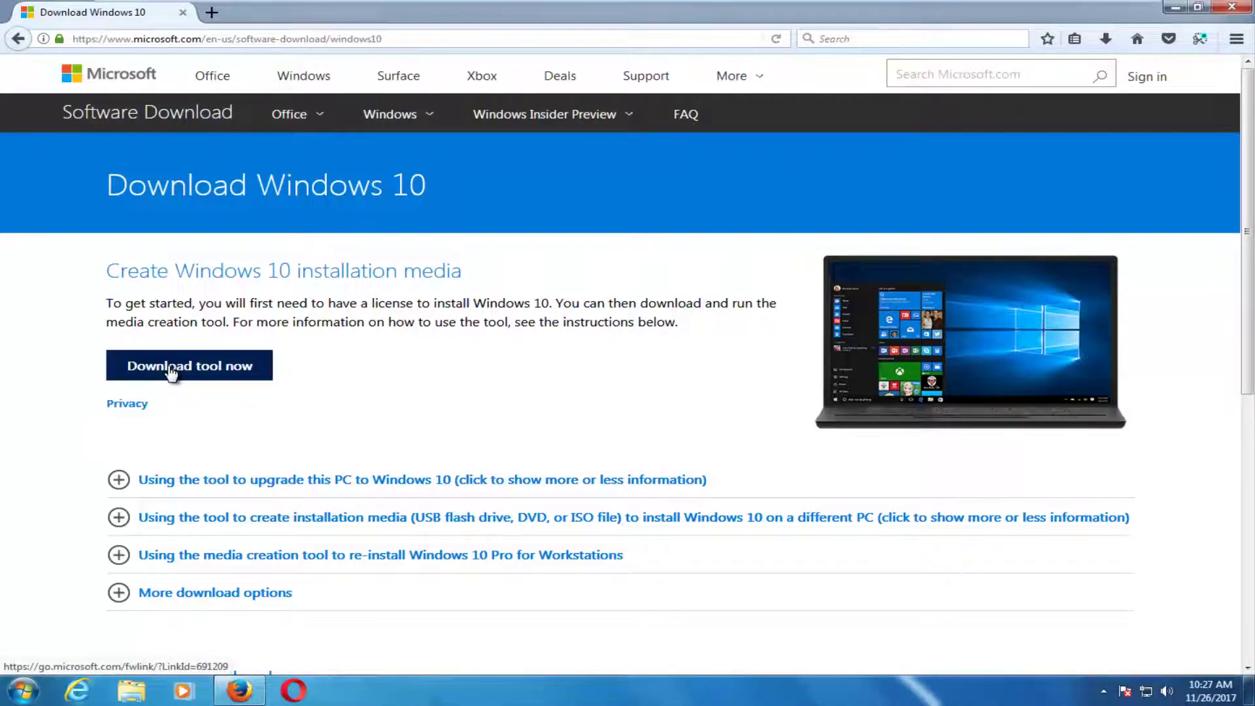
left_click(692, 395)
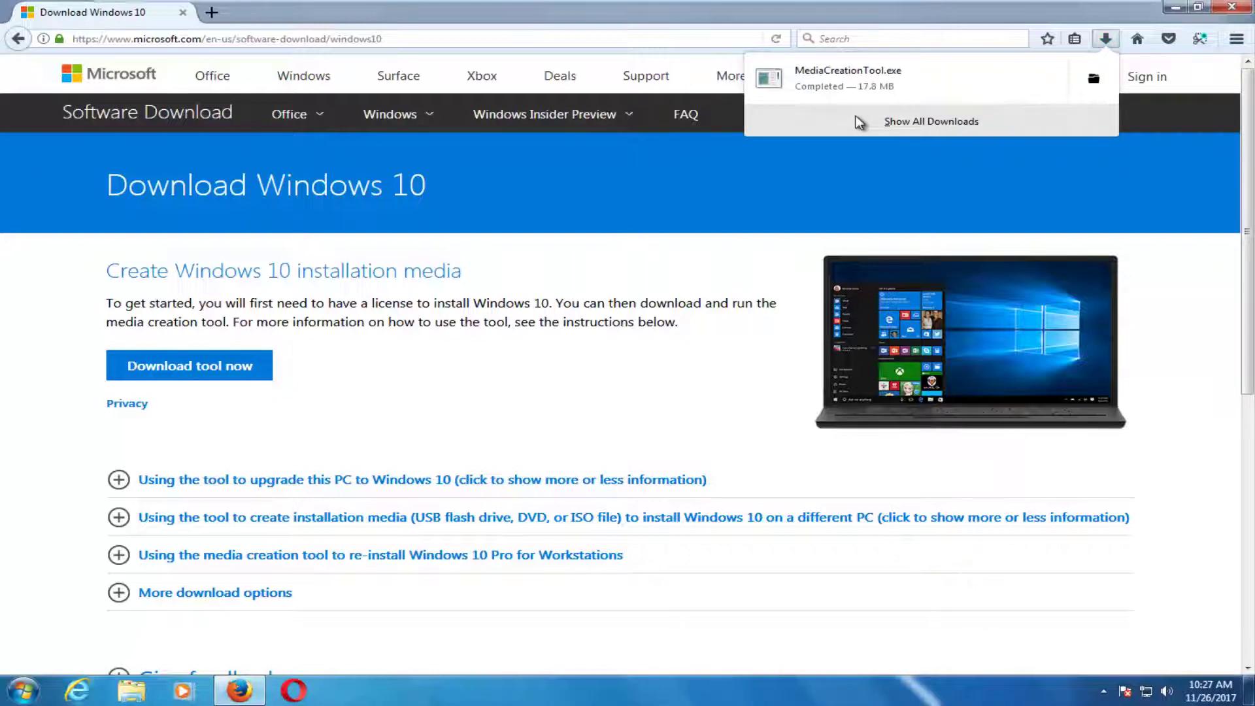
Run MediaCreationTool.exe from Firefox's downloads and approve the User Account Control prompt.
left_click(848, 82)
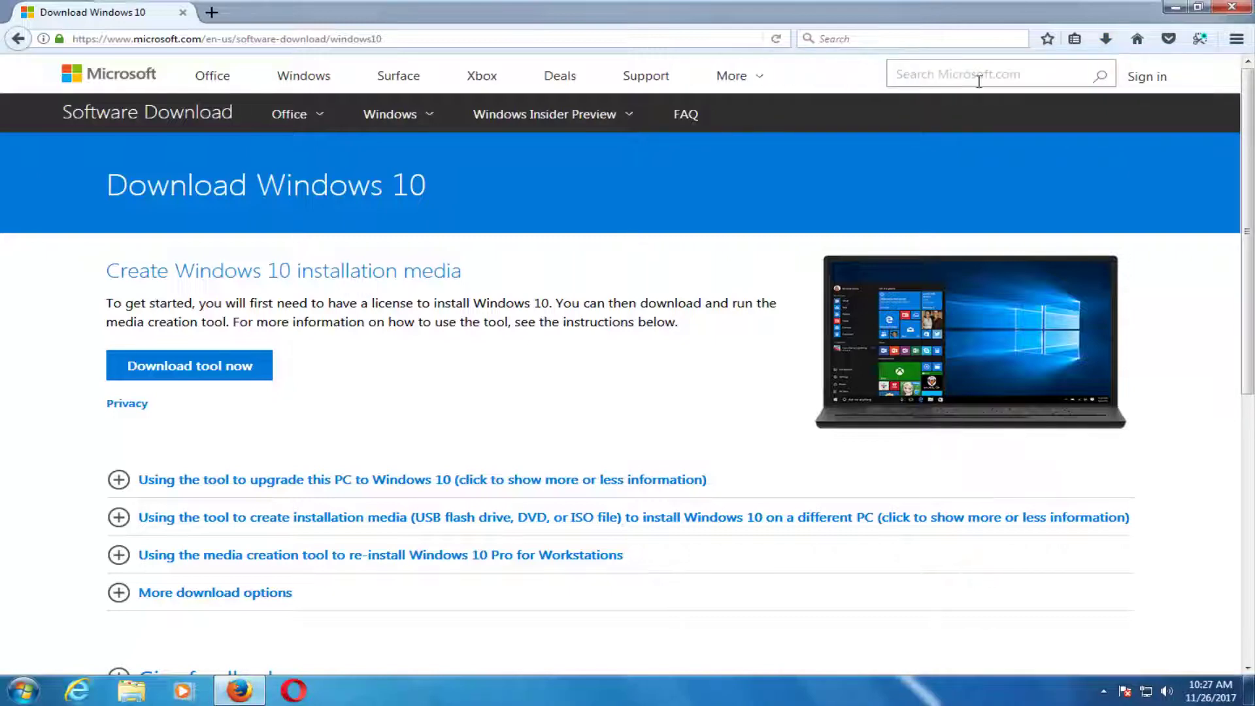
left_click(1175, 10)
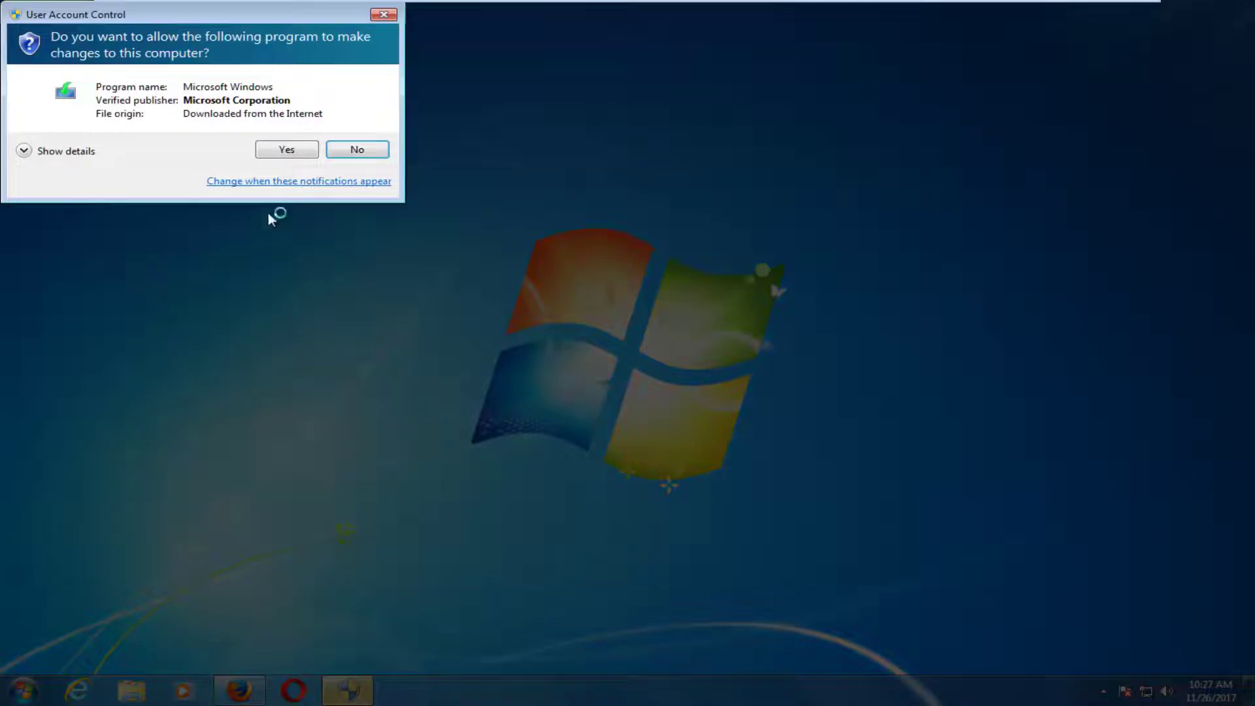
left_click_drag(253, 18, 664, 256)
left_click(695, 374)
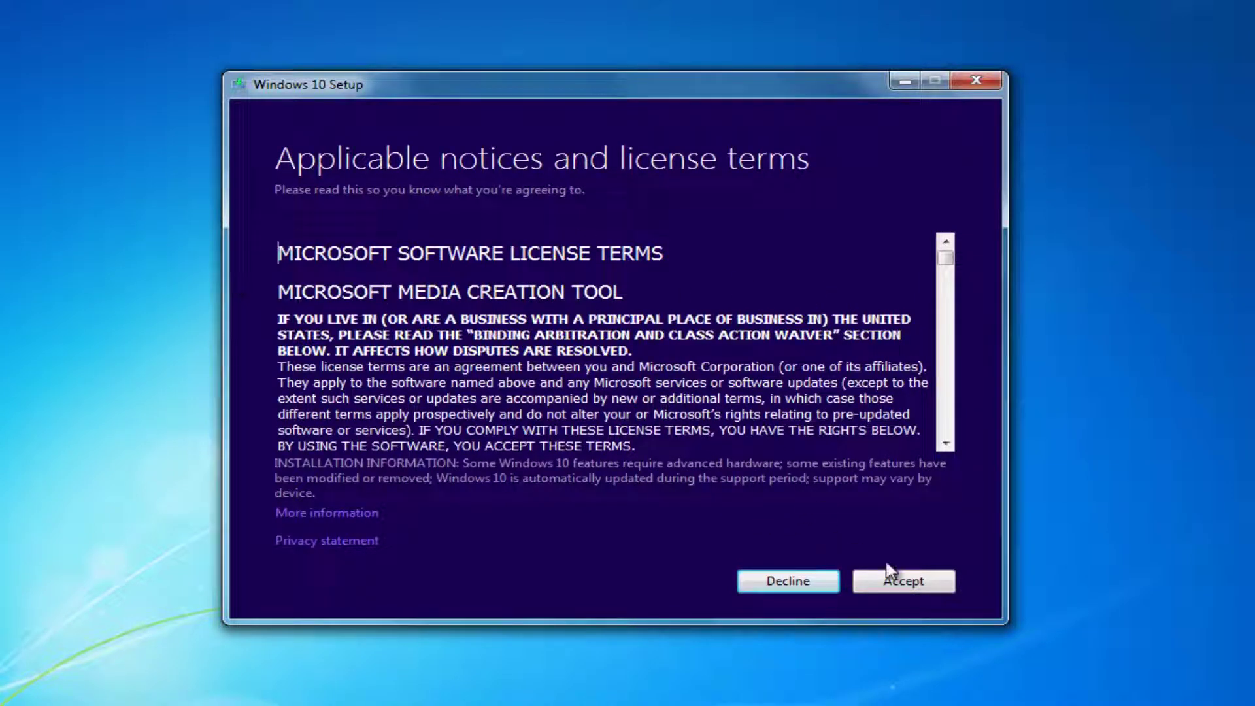
Accept the license terms and select 'Create installation media (USB flash drive, DVD, or ISO file)'.
left_click(899, 584)
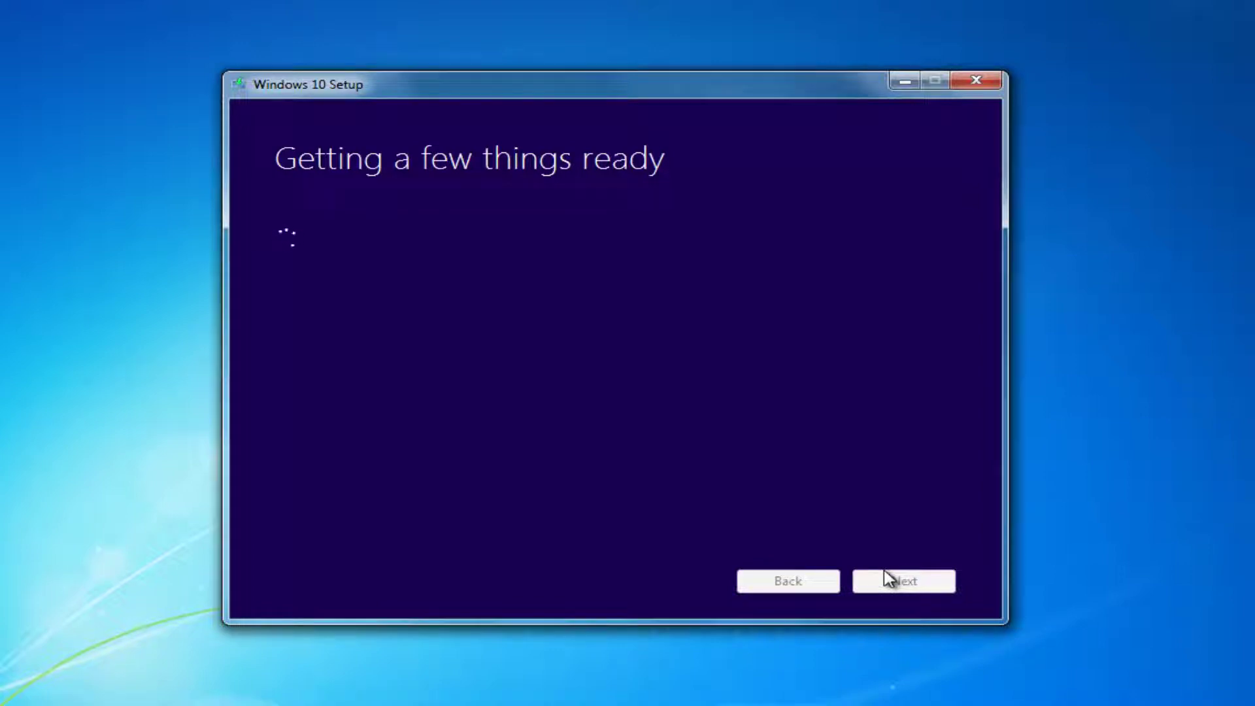
left_click(358, 263)
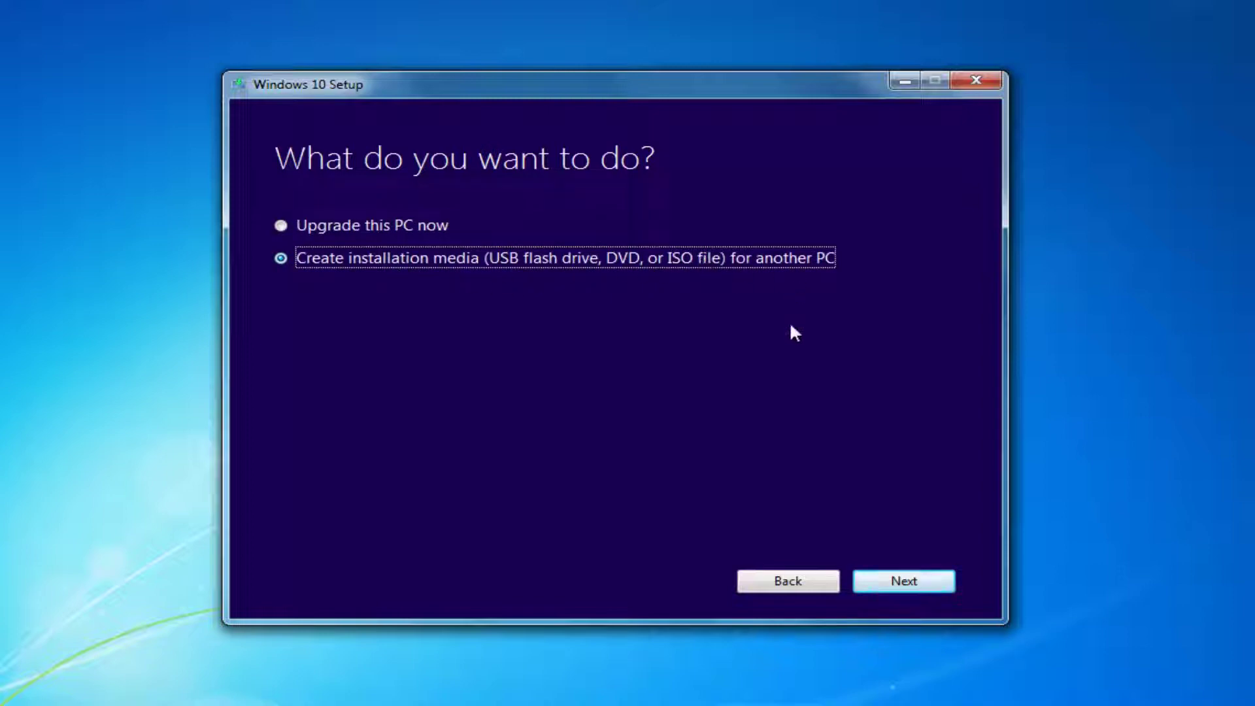
Turn off the recommended options on the language, edition and architecture page and continue.
left_click(875, 579)
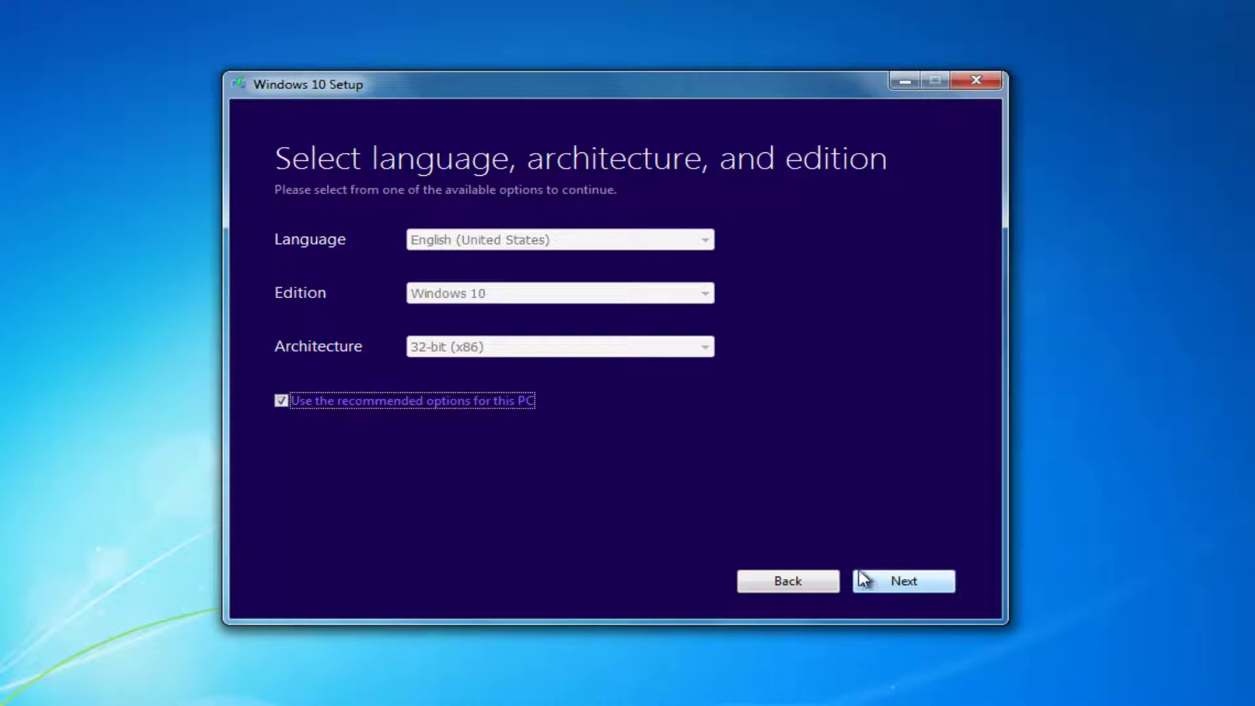
left_click(280, 401)
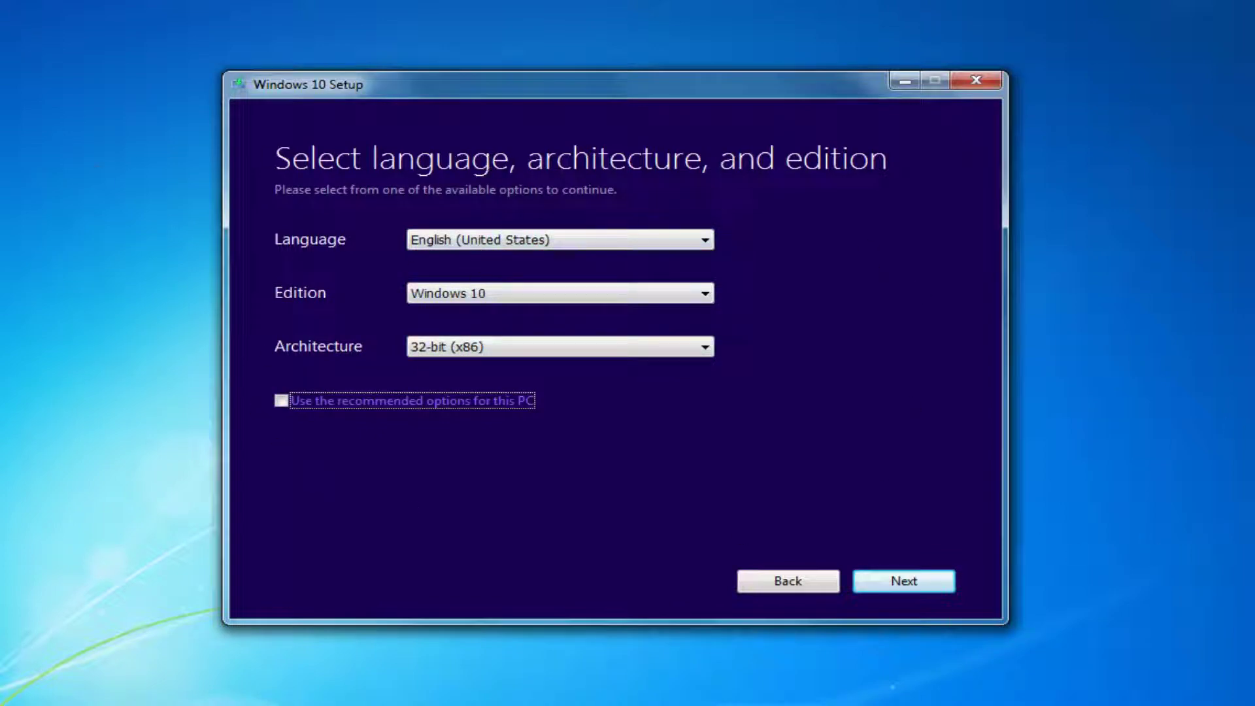
left_click(83, 294)
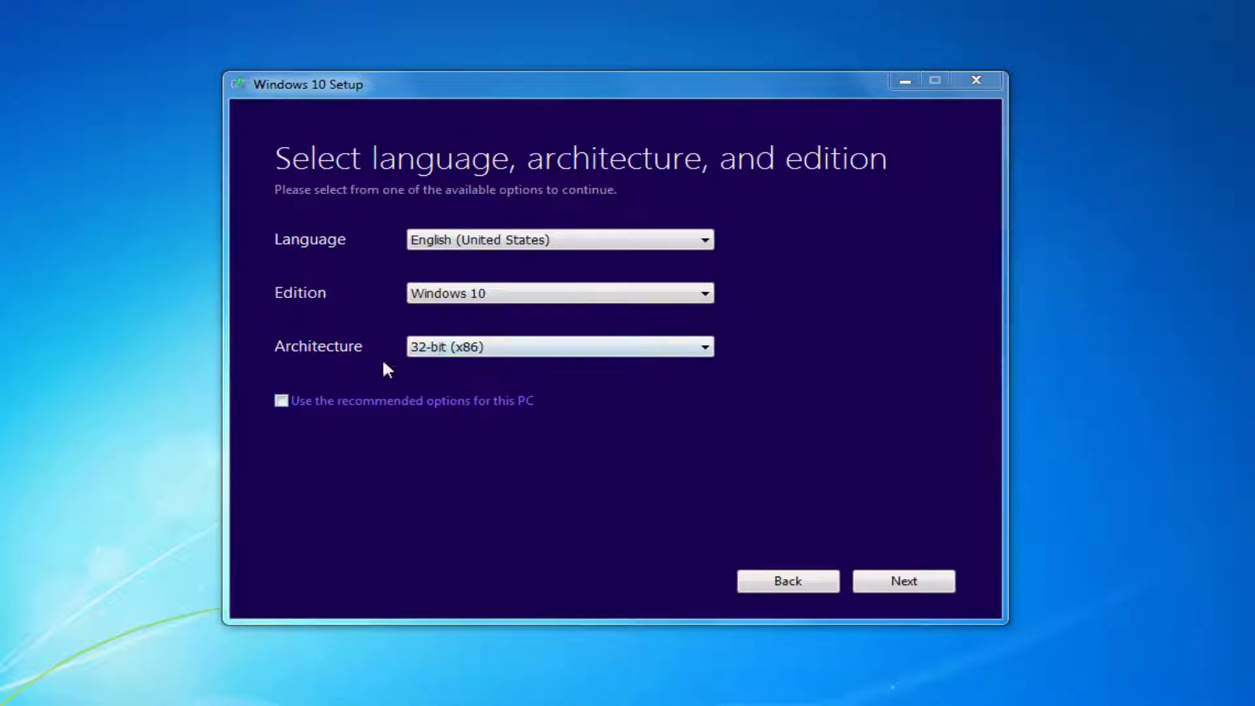
left_click(288, 400)
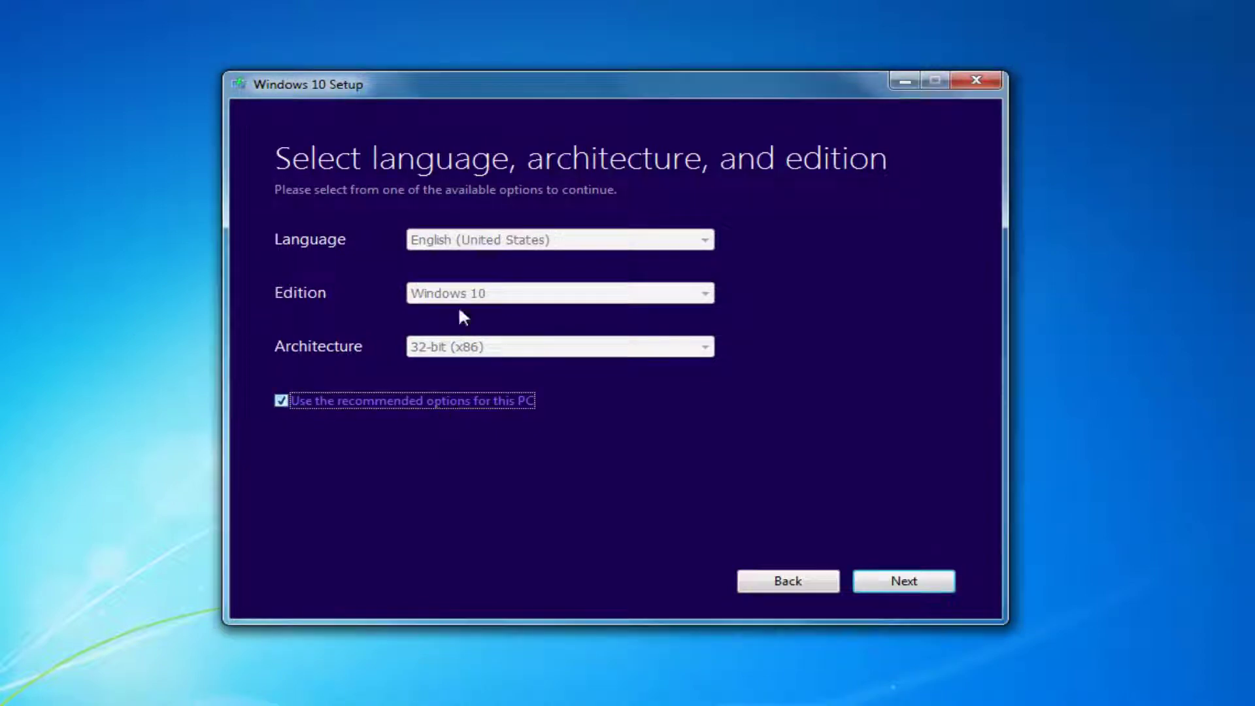
left_click(281, 401)
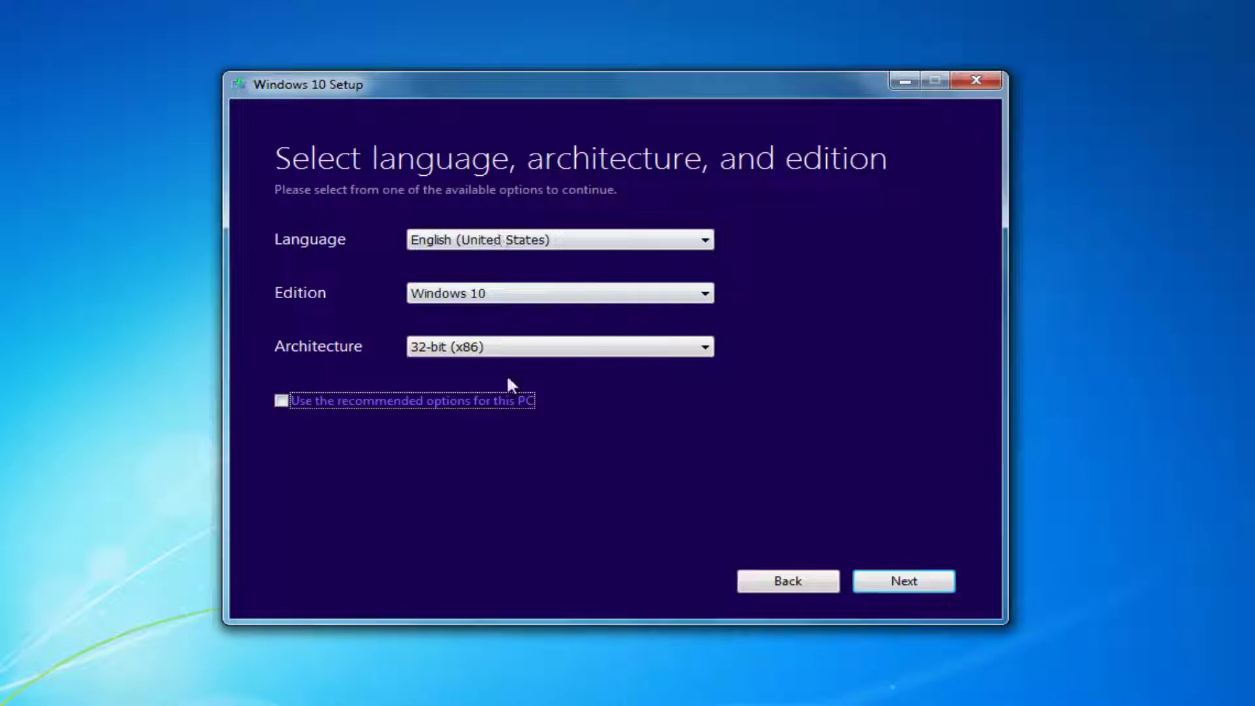
left_click(905, 579)
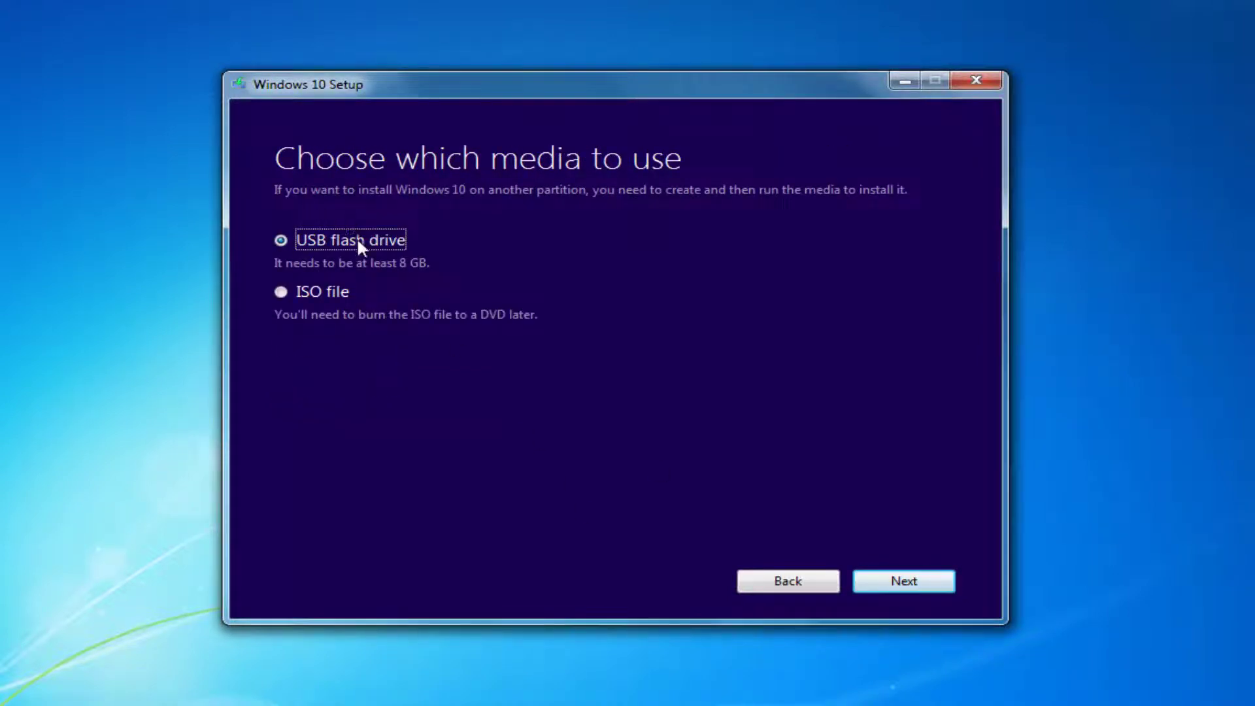
Choose ISO file as the media to create and continue to its save location.
left_click(315, 294)
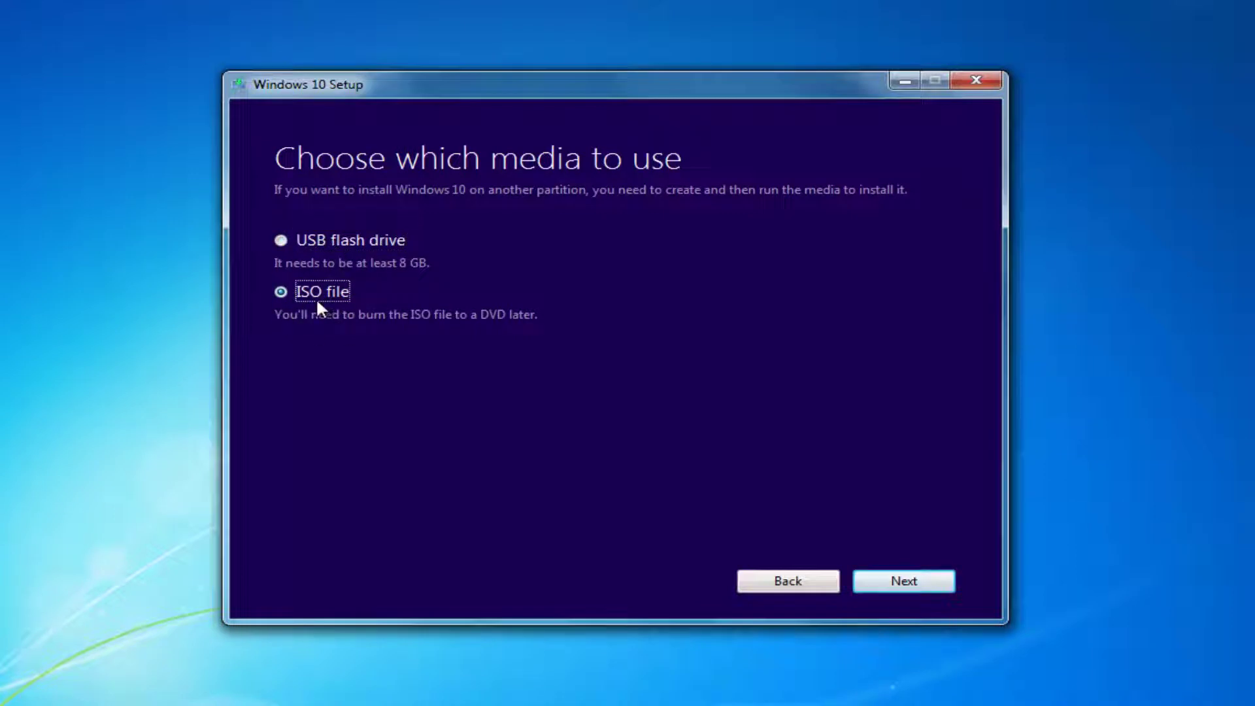
left_click(300, 243)
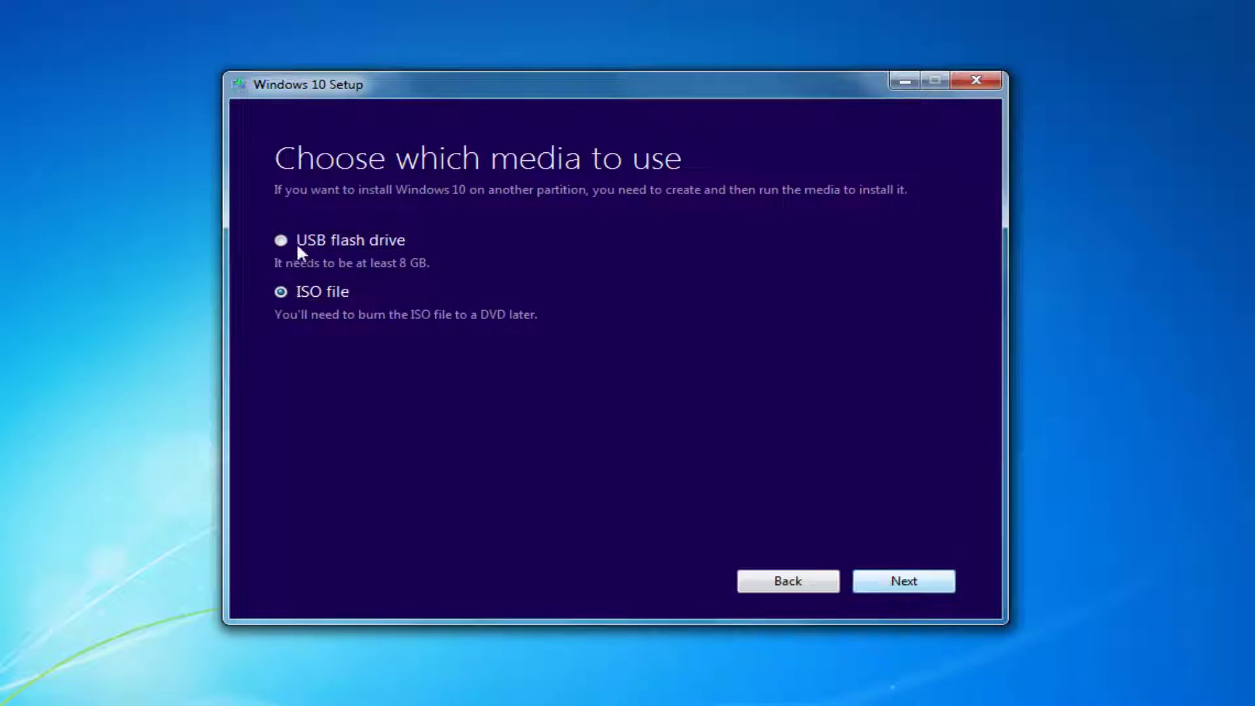
left_click(896, 581)
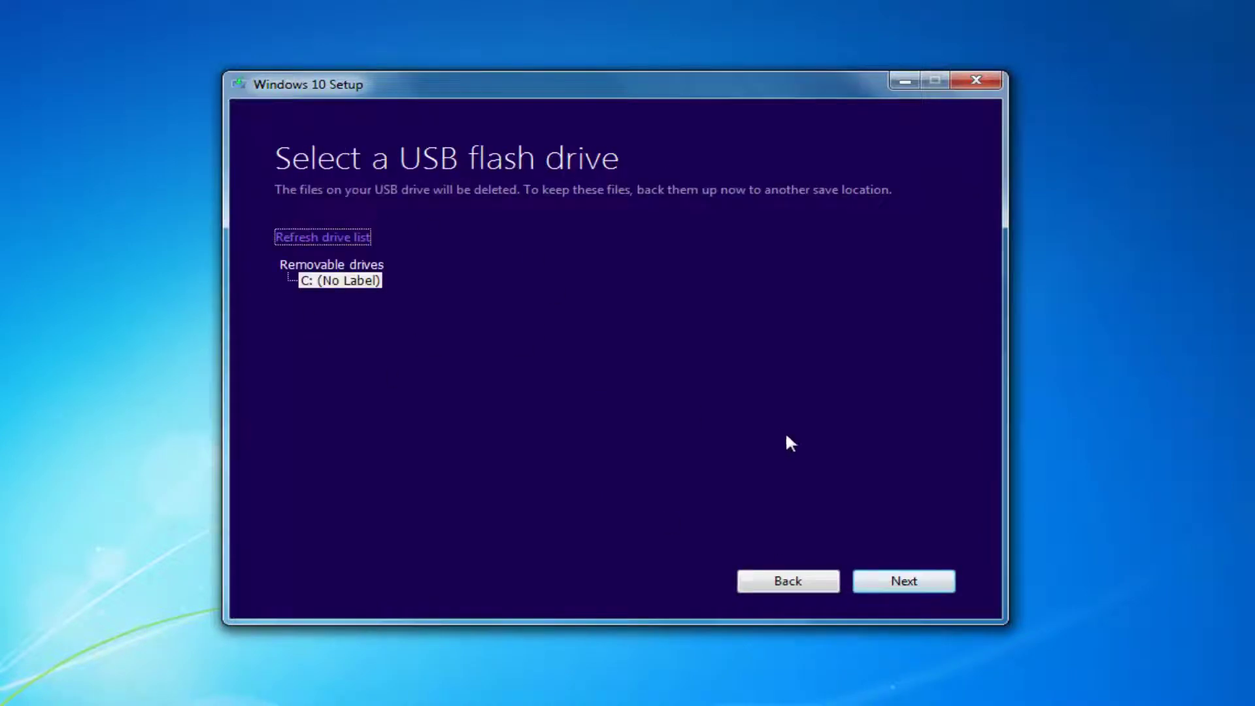
left_click(764, 579)
left_click(309, 293)
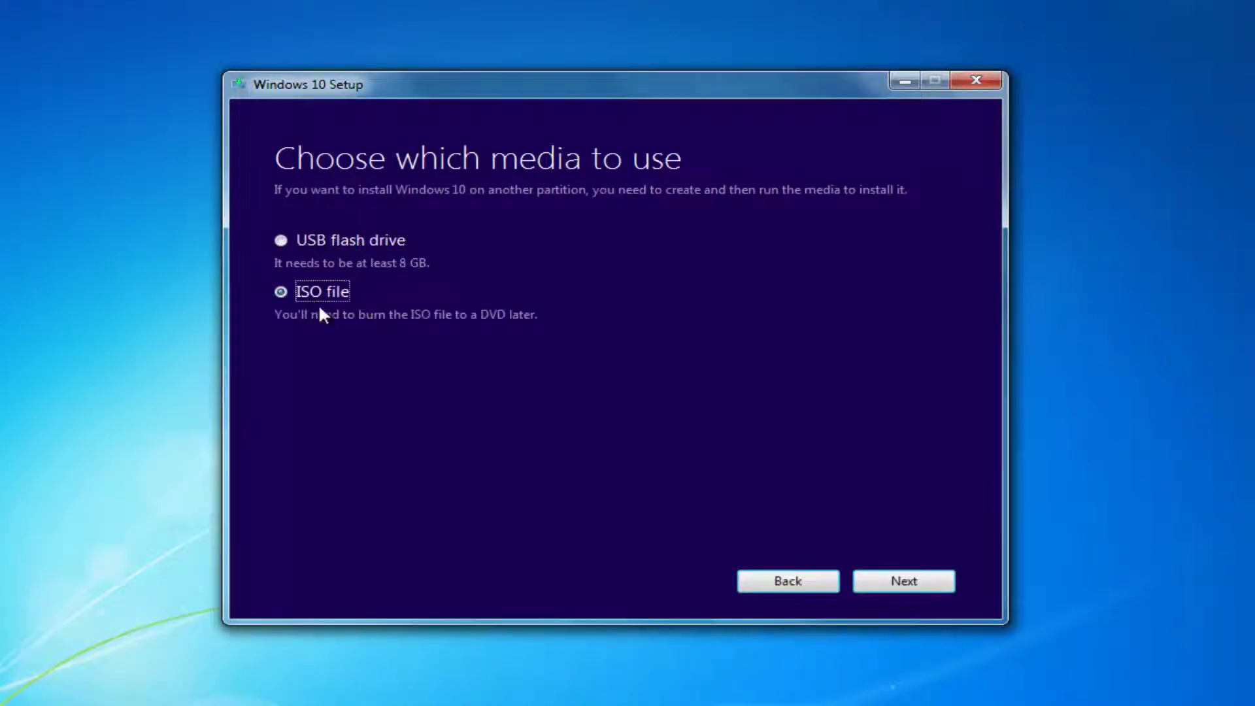
left_click(876, 583)
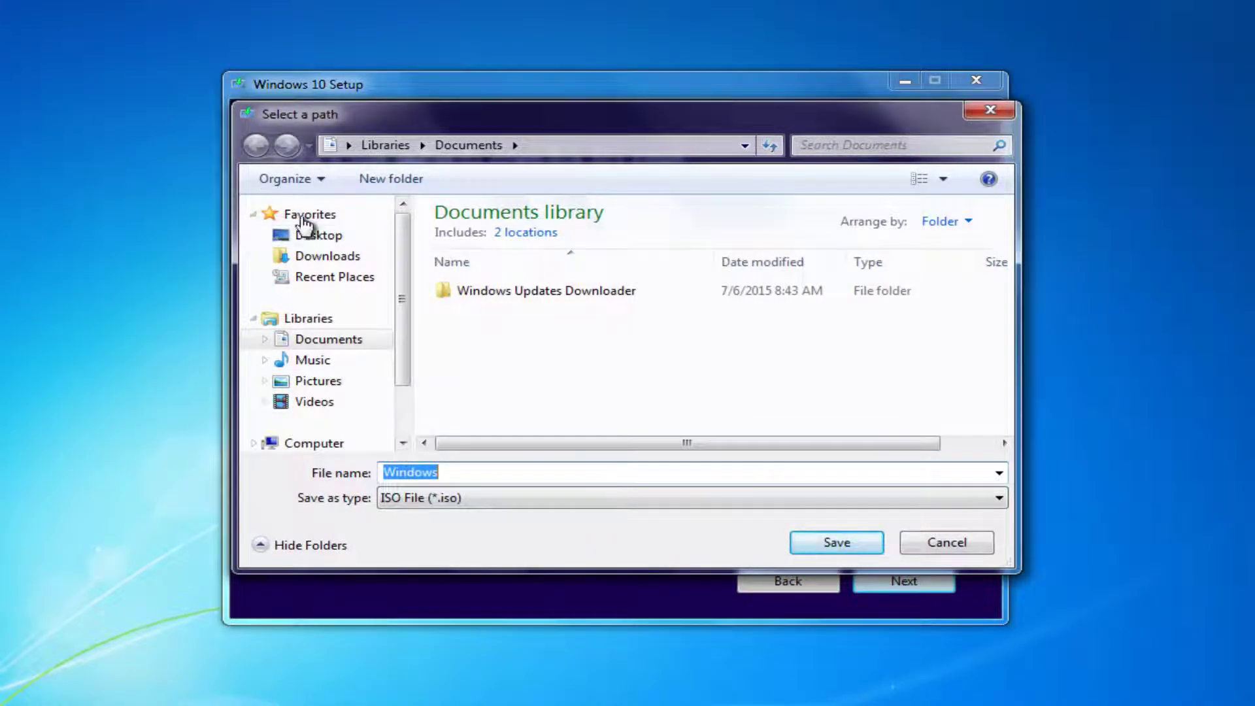
Save the ISO as 'Windows' on the Desktop.
left_click(310, 242)
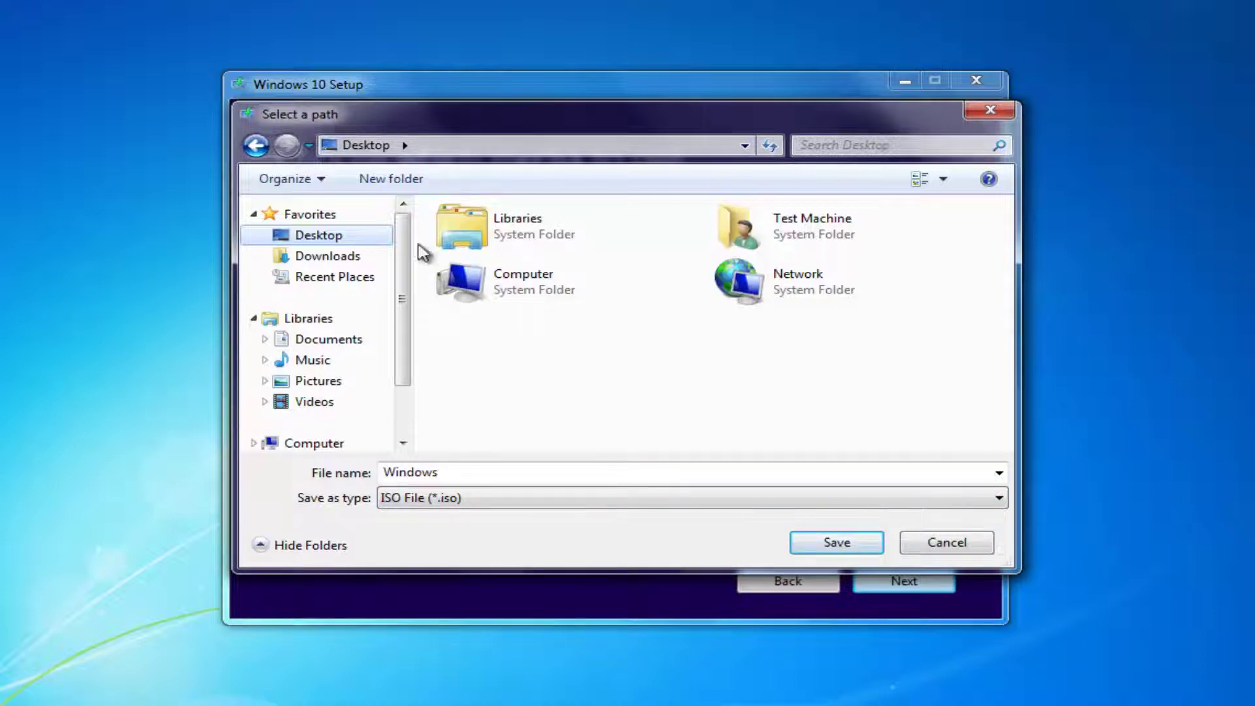
left_click(990, 110)
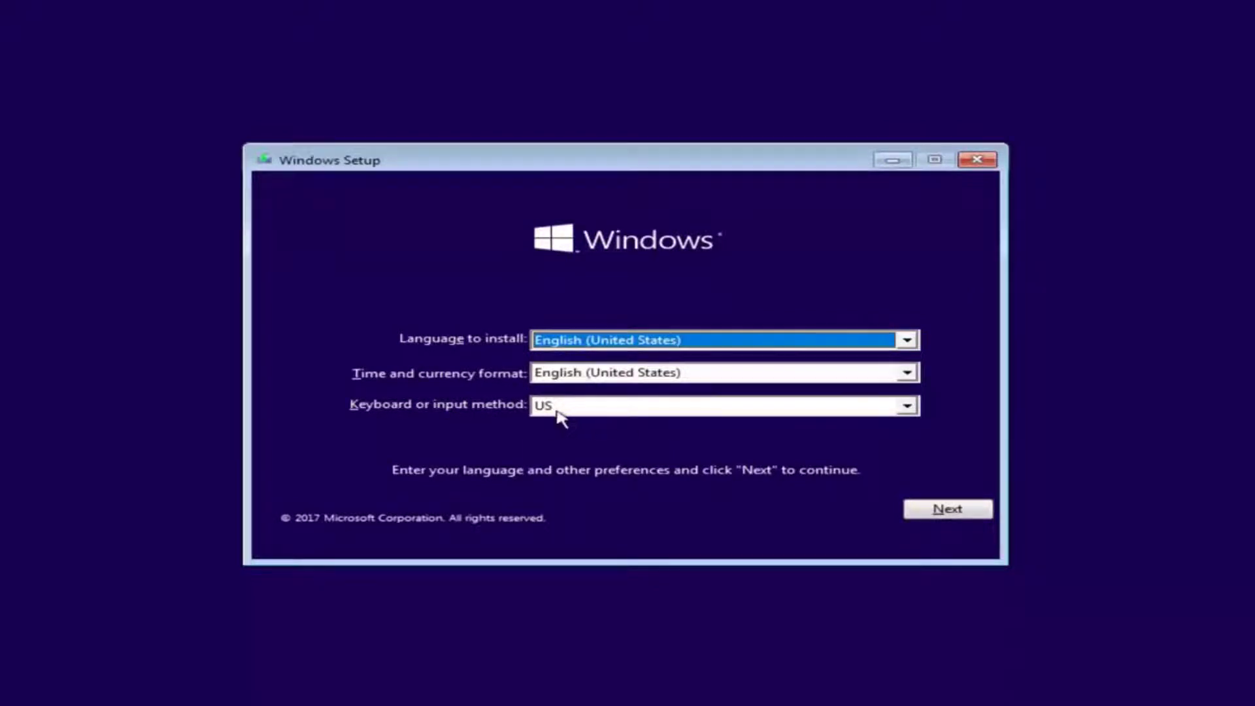
Keep English (United States) and the US keyboard, then start Install now.
left_click(918, 514)
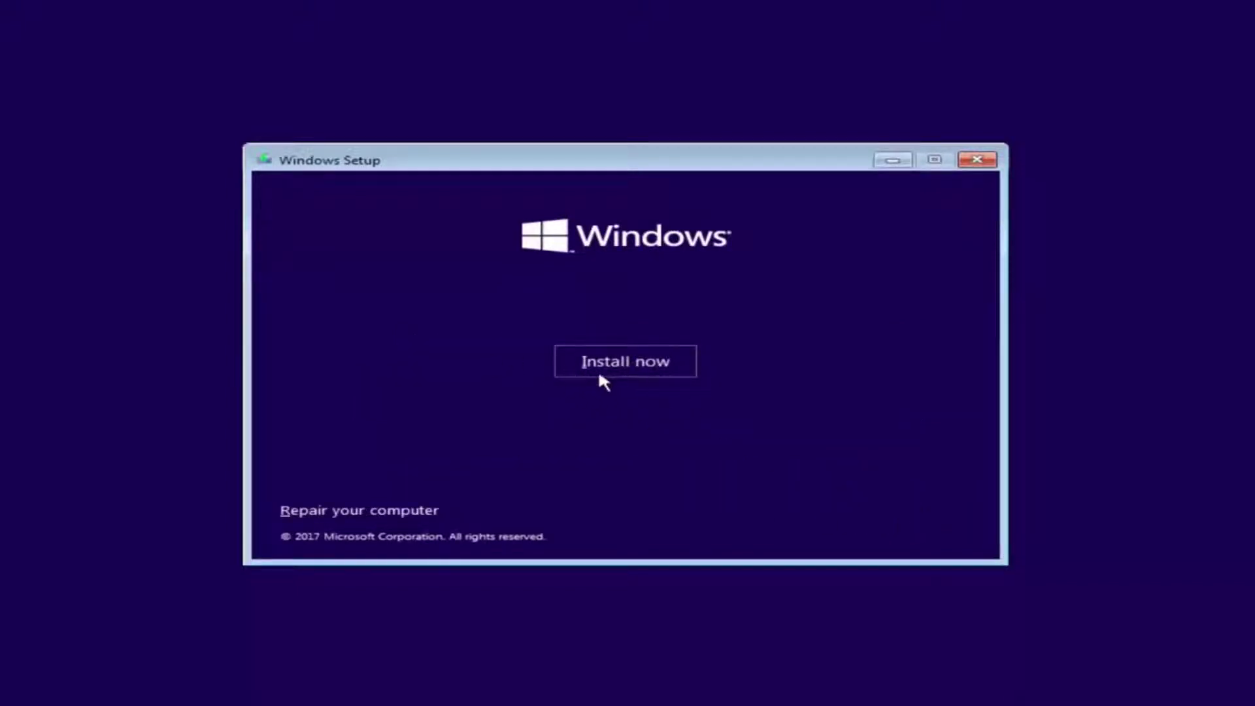
left_click(602, 372)
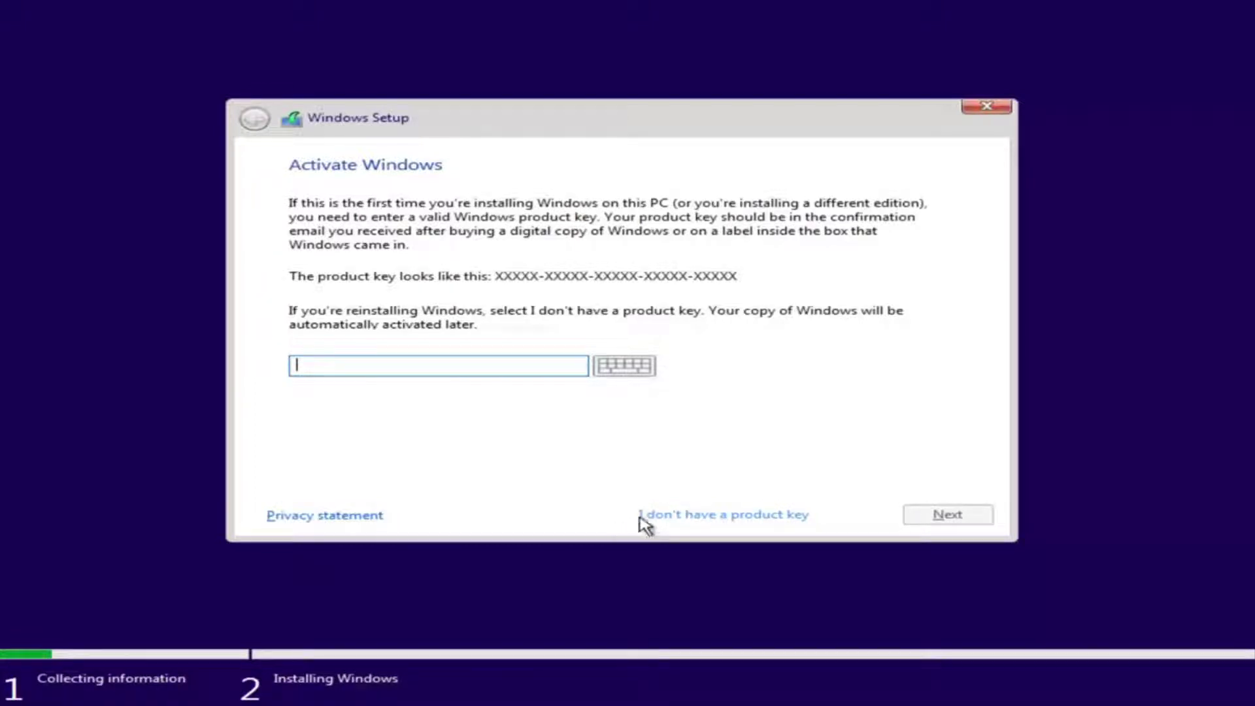
Skip the product key and pick Windows 10 Pro x86 from the operating system list.
left_click(673, 515)
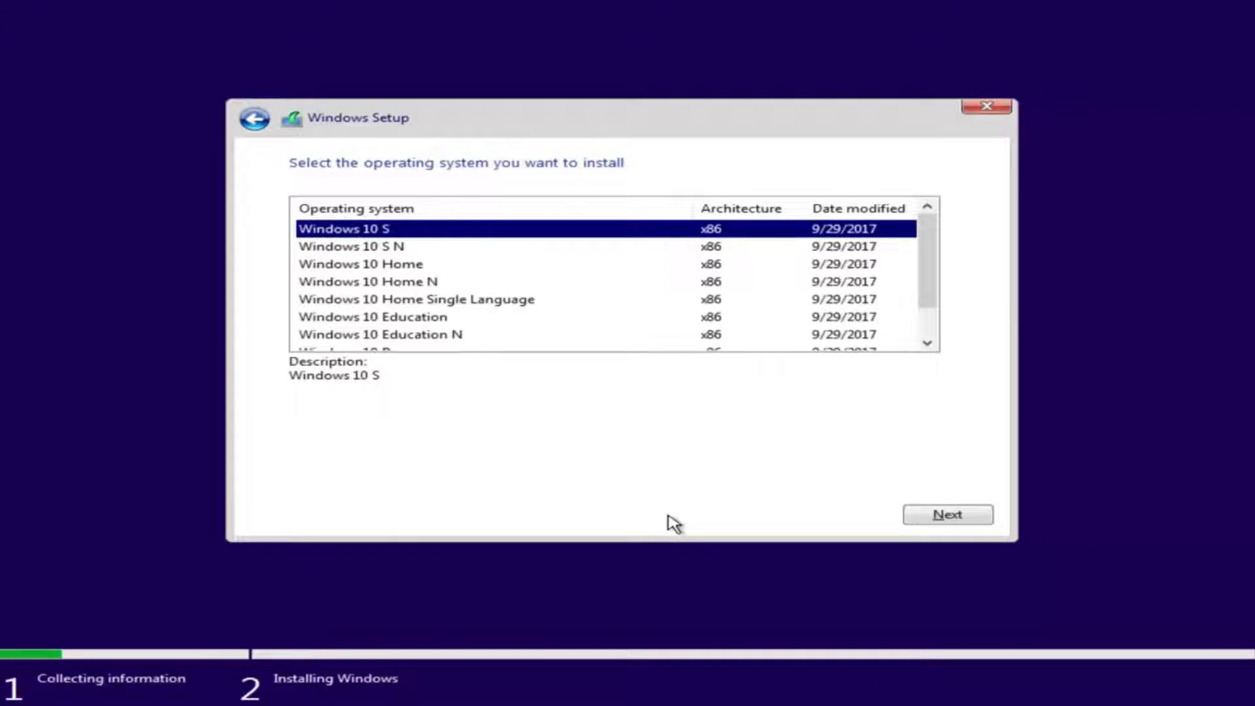
left_click_drag(919, 252, 918, 222)
left_click(401, 267)
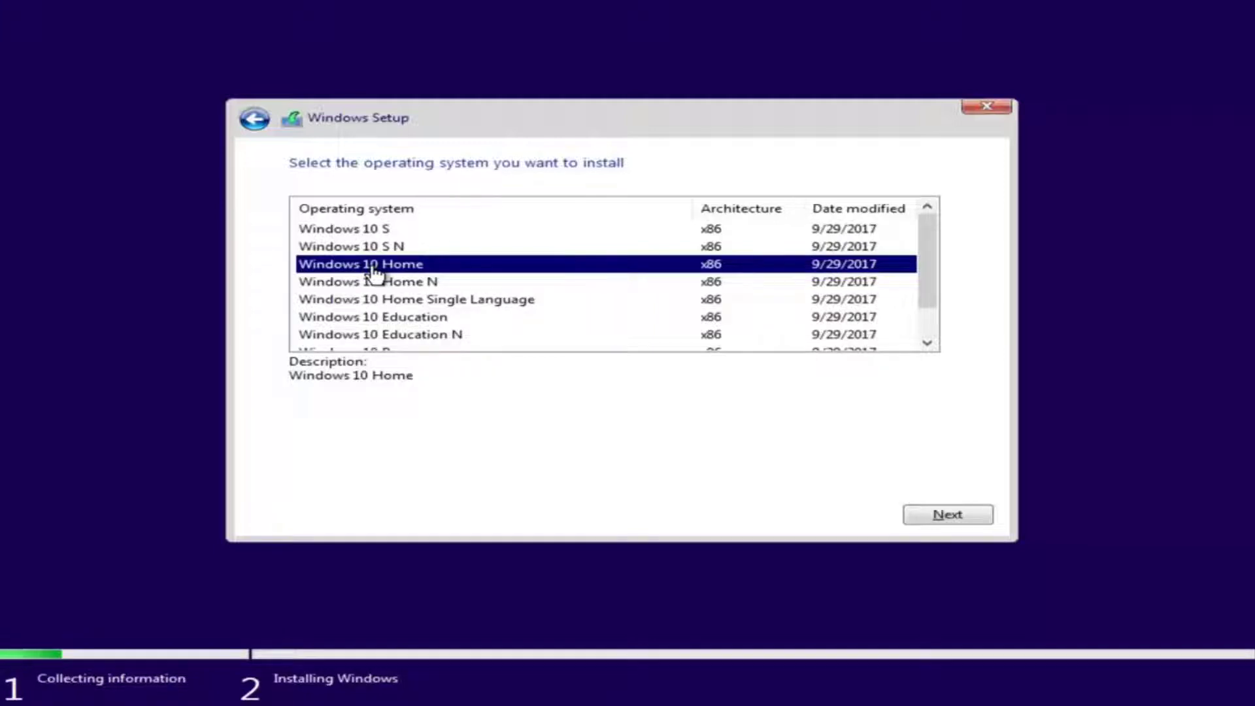
scroll(450, 290, "down", 1)
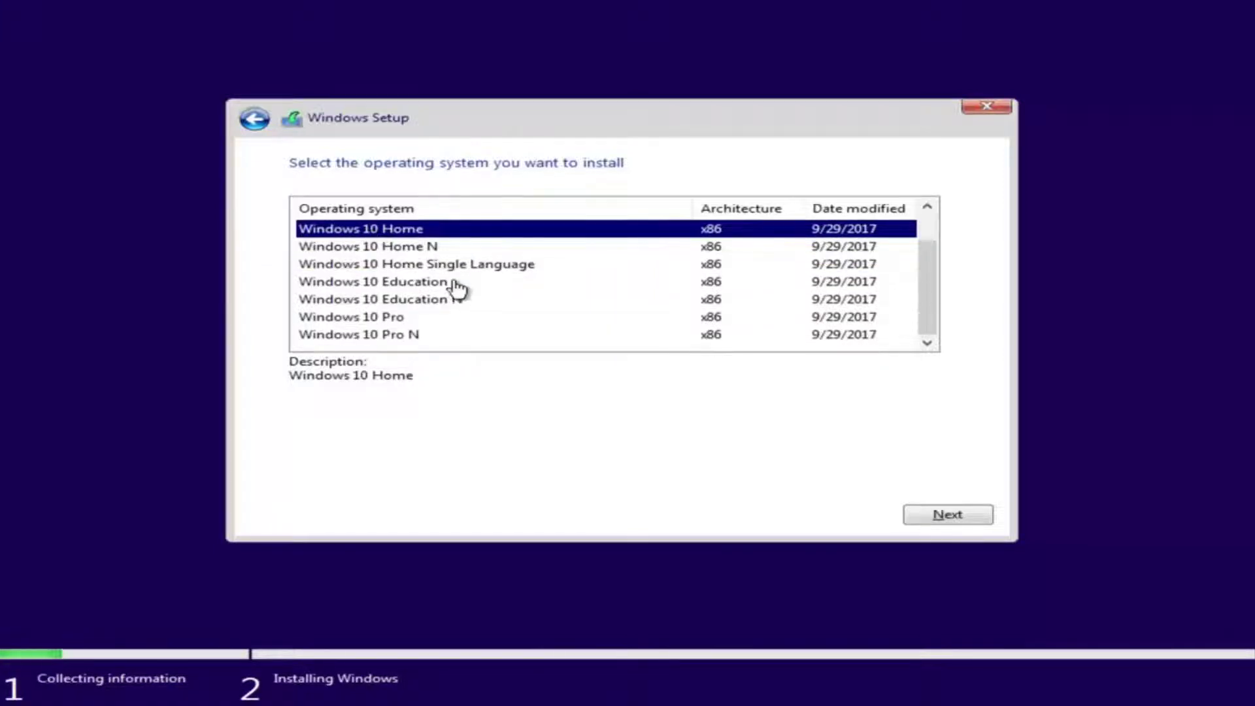
left_click(322, 319)
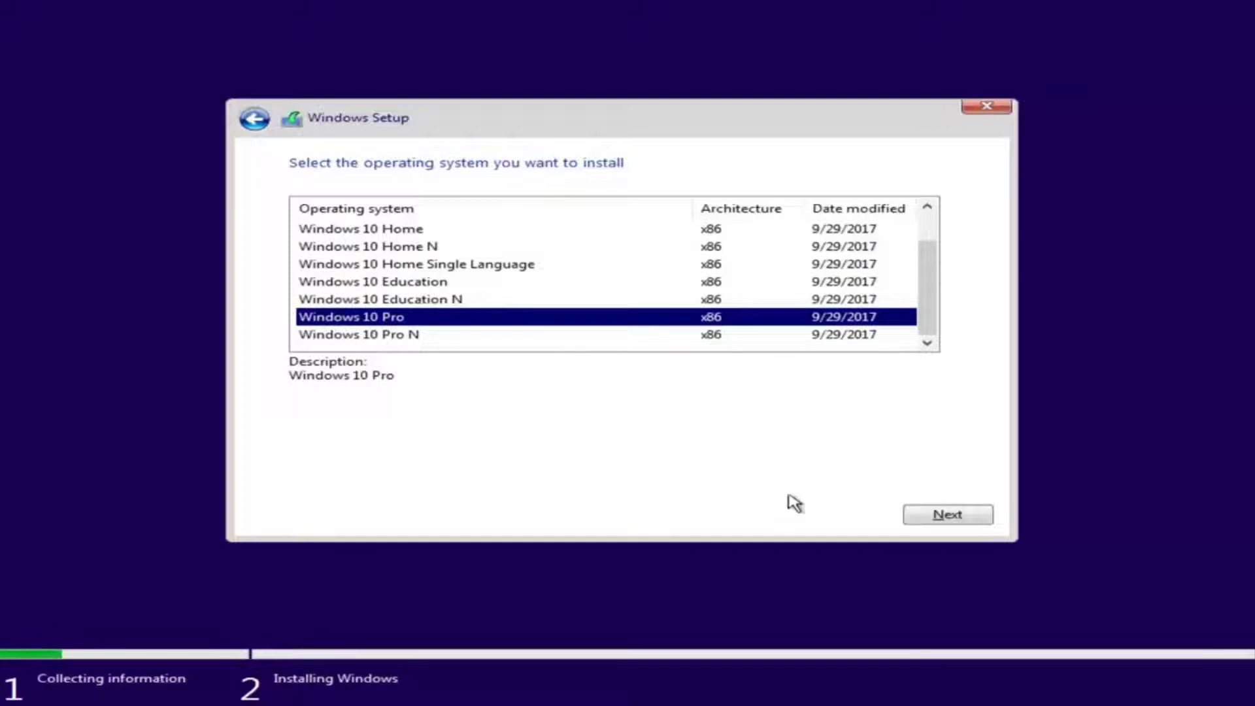
left_click(944, 514)
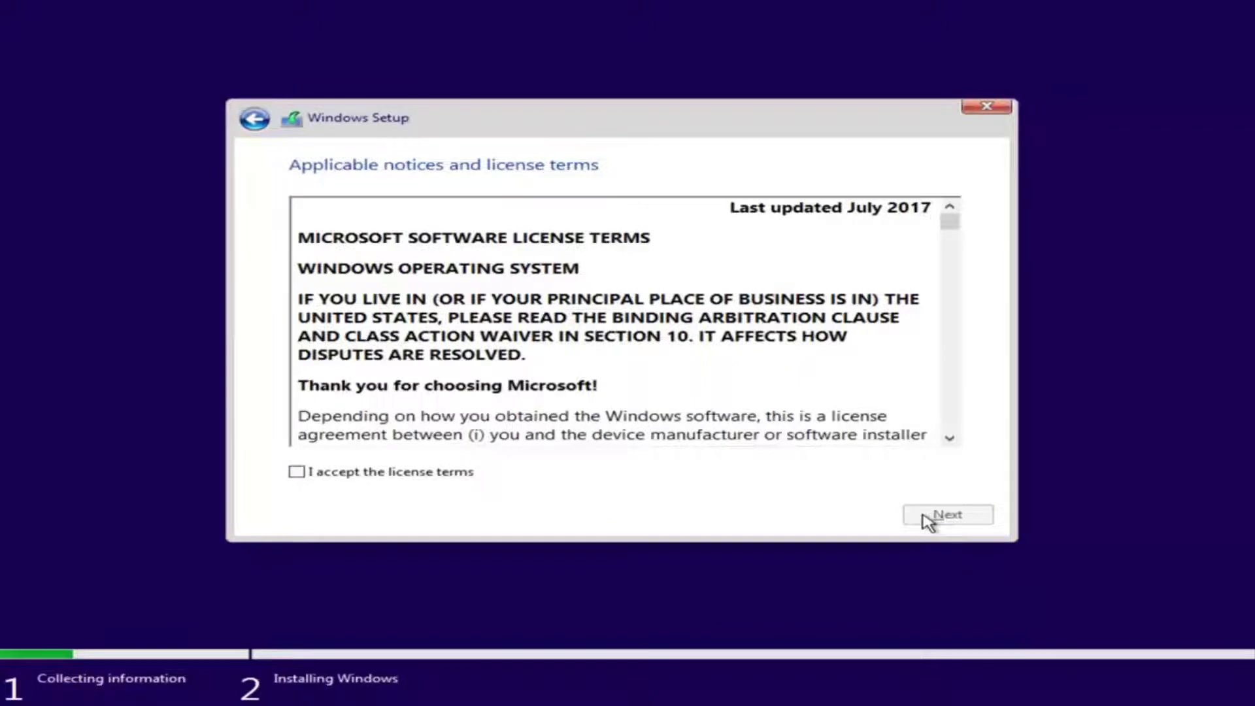
Tick 'I accept the license terms' and continue to the installation type choice.
left_click(295, 472)
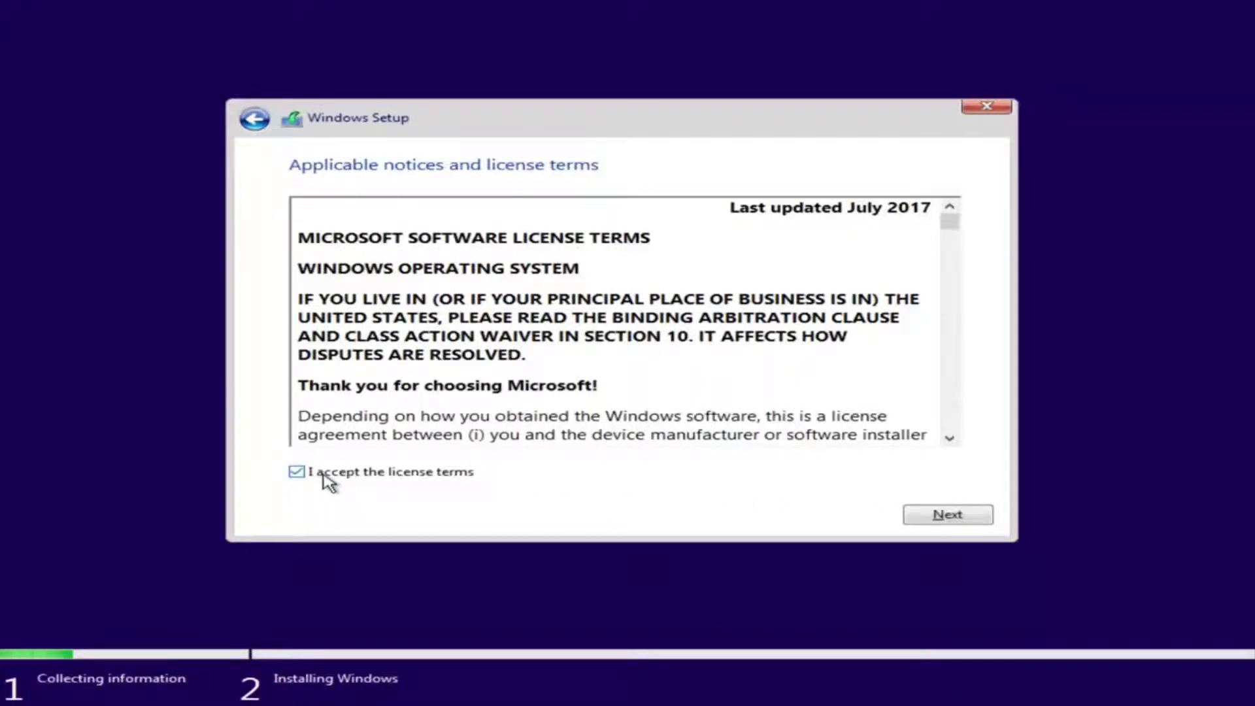
mouse_move(949, 225)
left_mouse_down()
mouse_move(951, 287)
mouse_move(950, 221)
left_mouse_up()
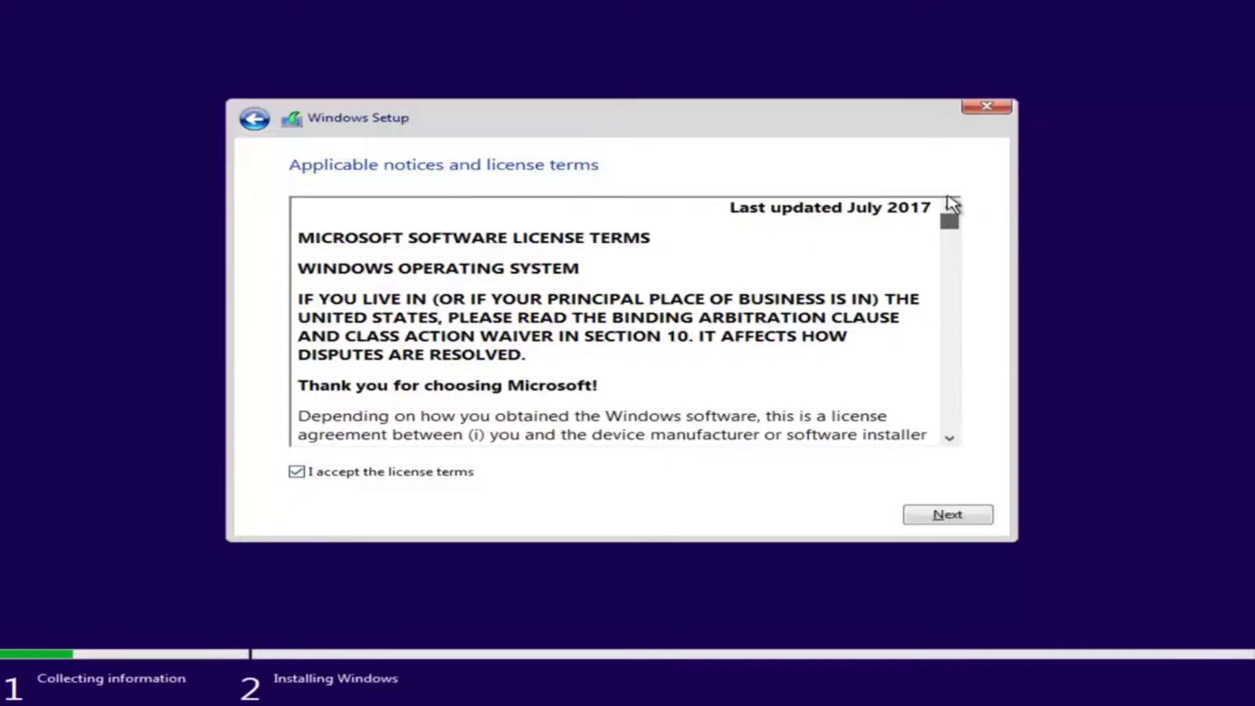
left_click(945, 520)
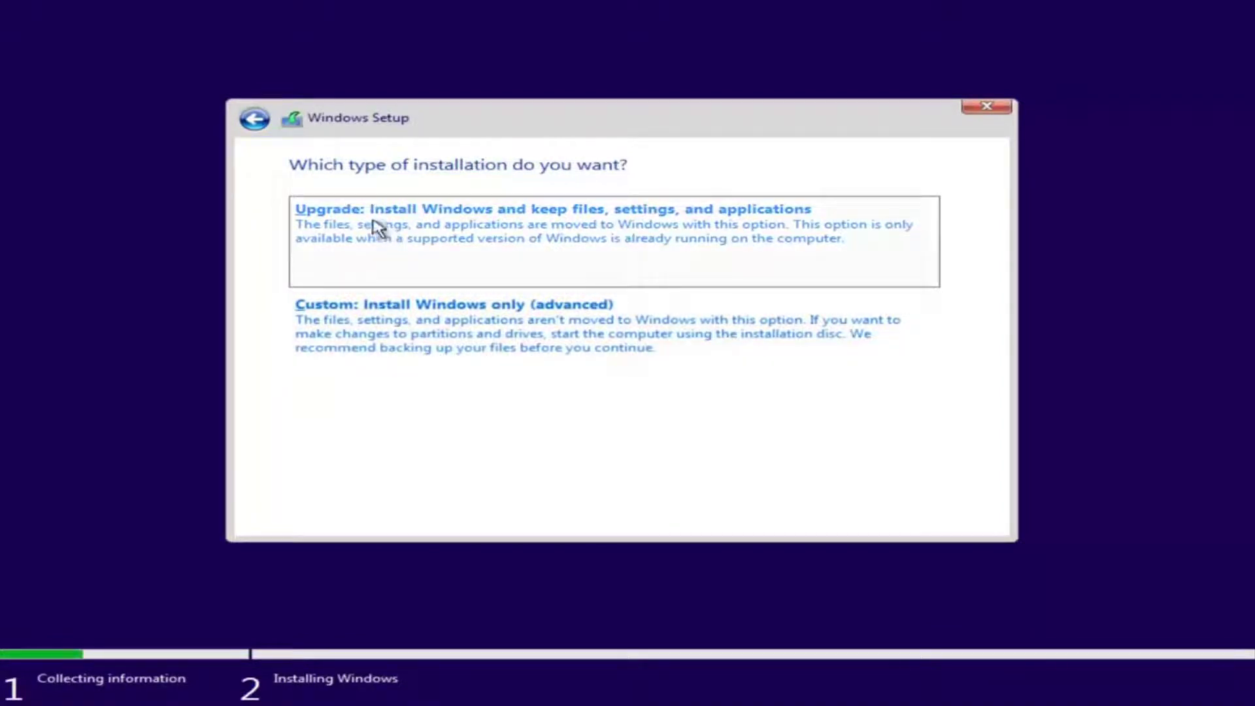
Choose Custom: Install Windows only and install onto Drive 0's 25.0 GB unallocated space.
left_click(365, 349)
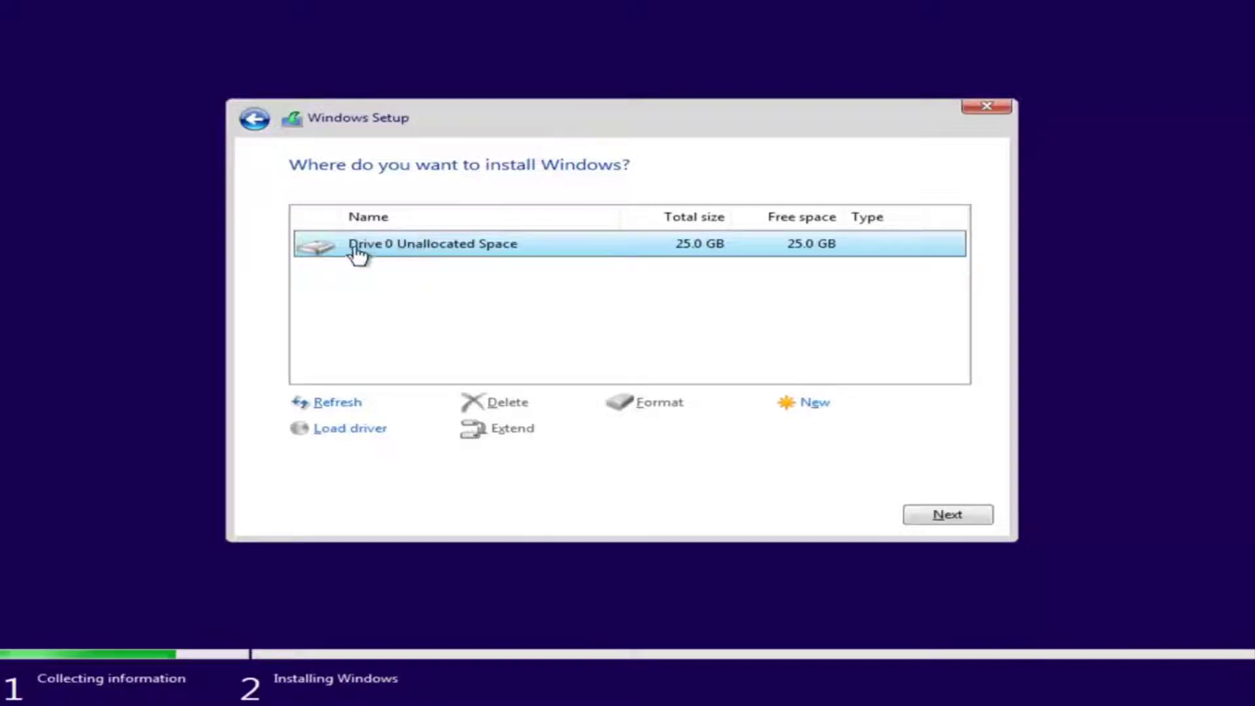
left_click(945, 517)
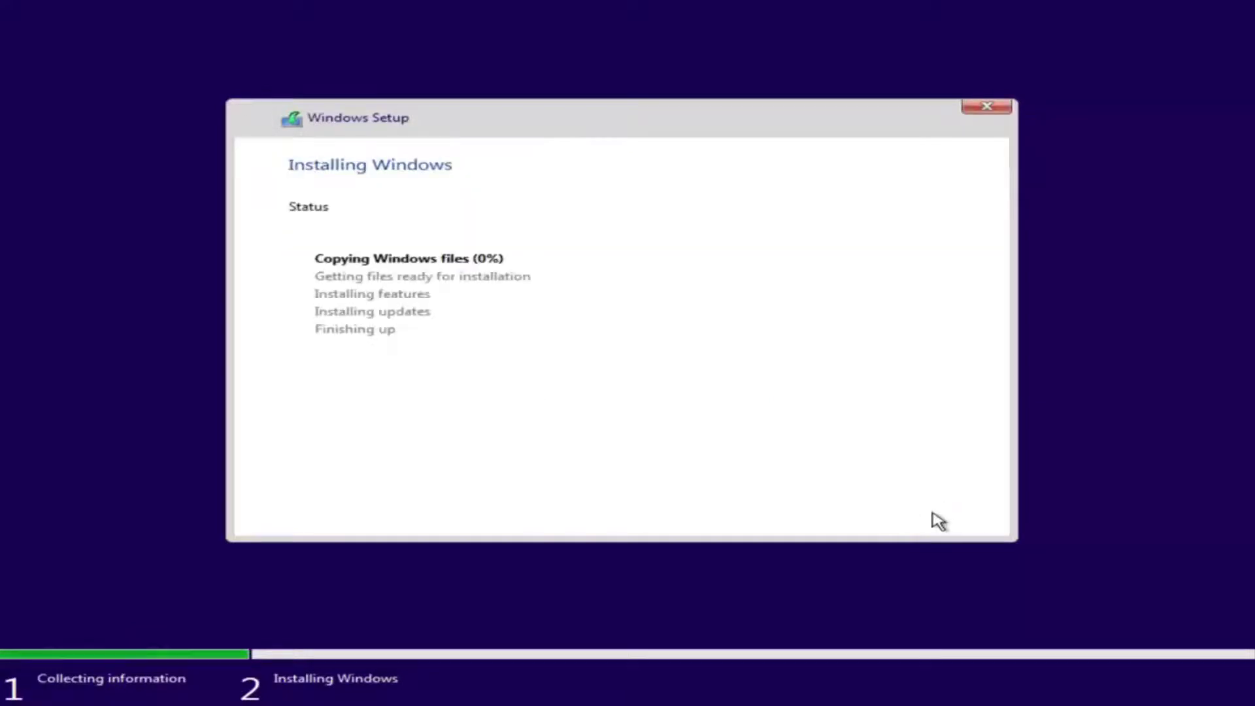
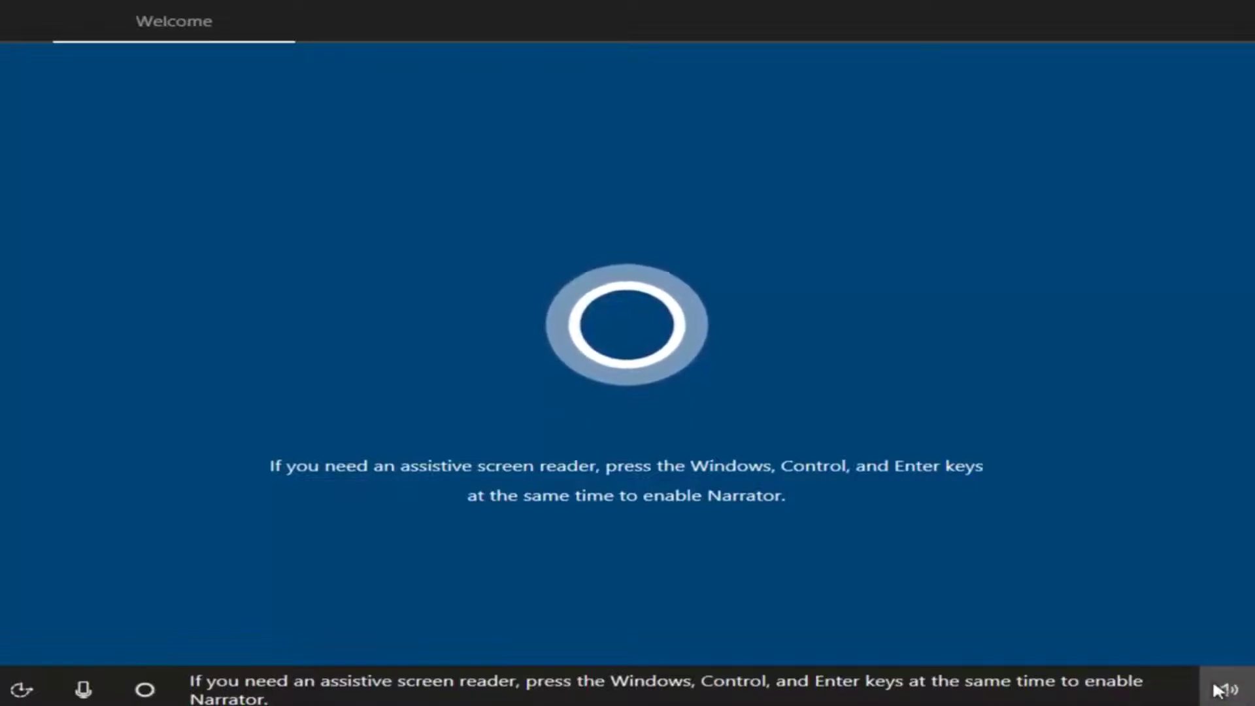
Check the speaker volume level, then dismiss it while setup advances to the region page.
left_click(1216, 690)
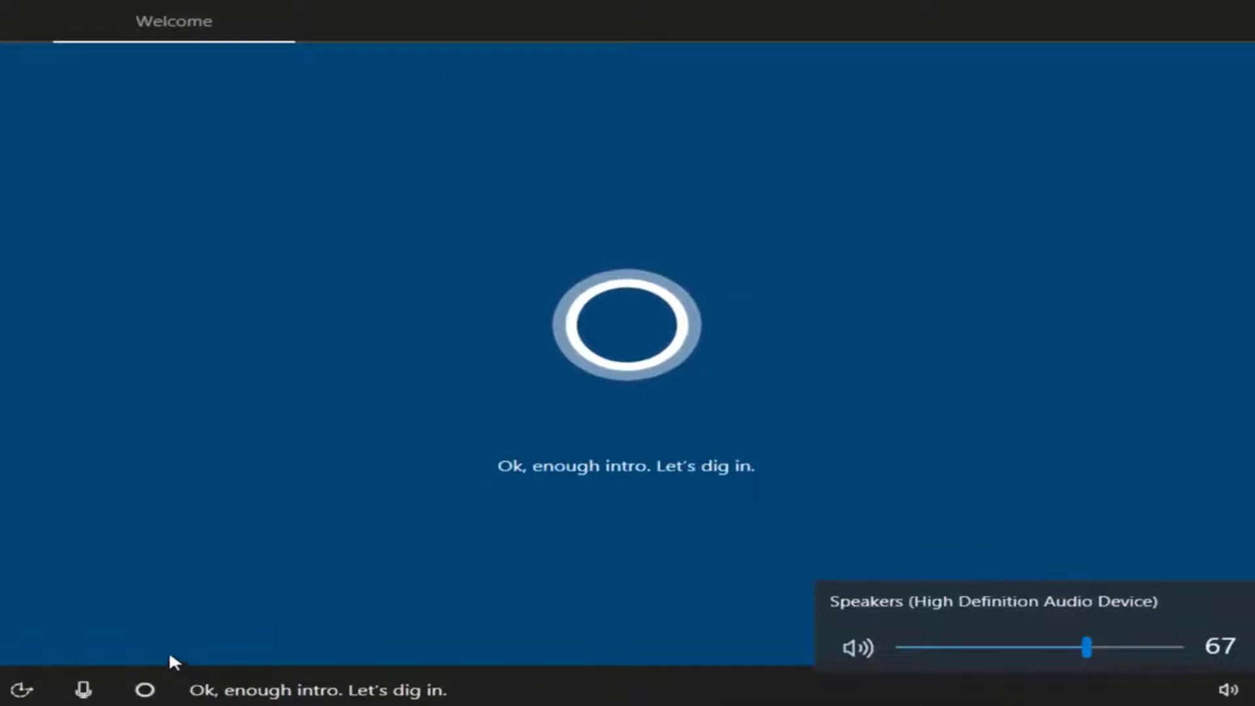
left_click(761, 463)
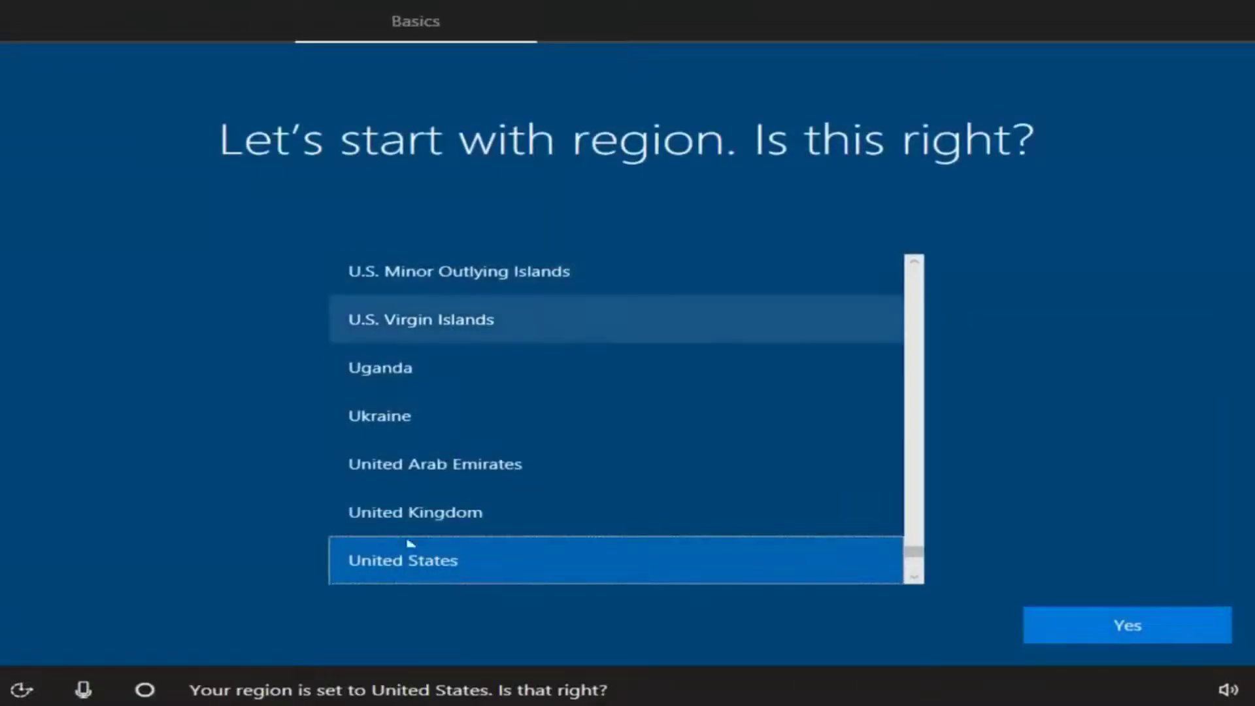
Accept United States as the region and US as the keyboard layout.
left_click(1092, 623)
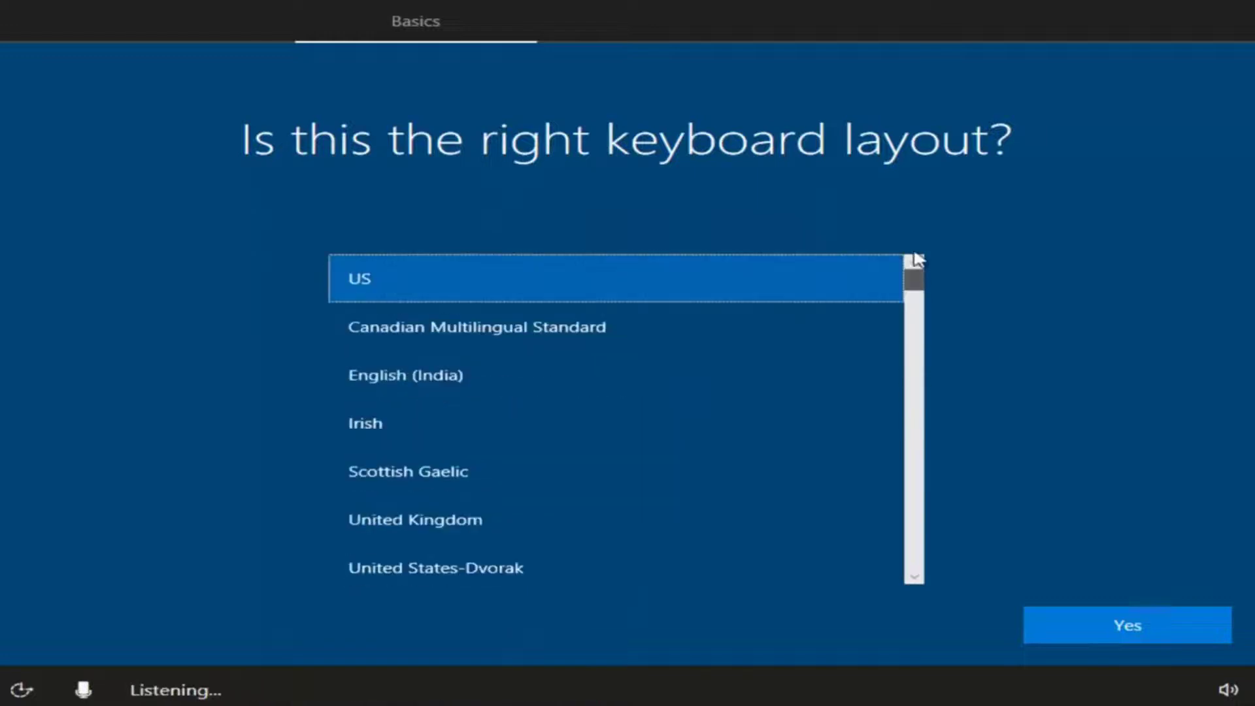
left_click(1100, 624)
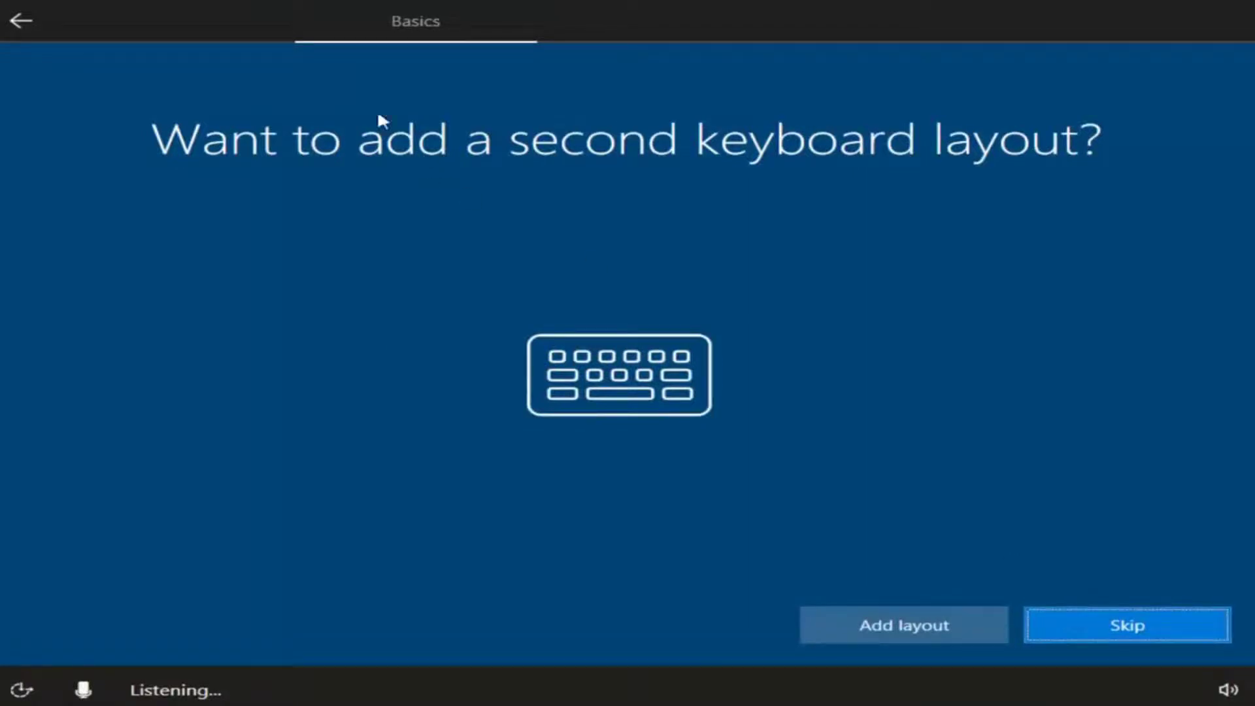
Skip adding a second keyboard layout.
left_click(1121, 626)
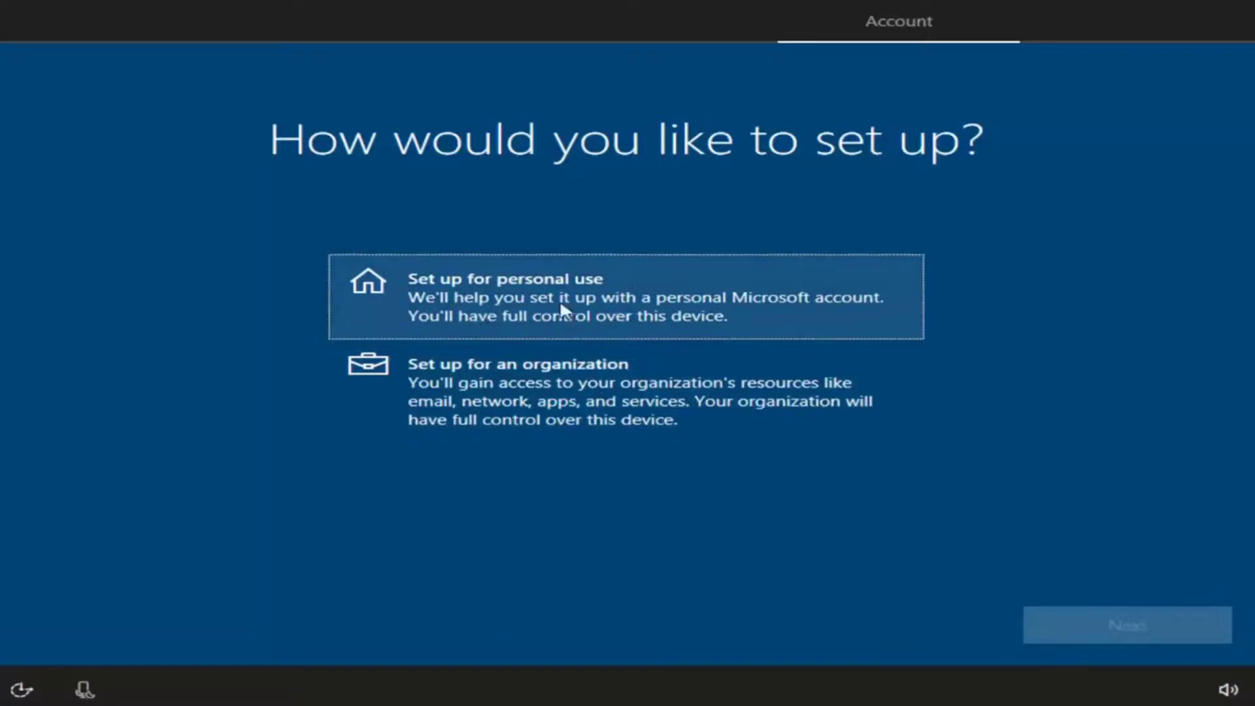
Choose personal use, pick an offline account, and decline the Microsoft sign-in.
left_click(462, 309)
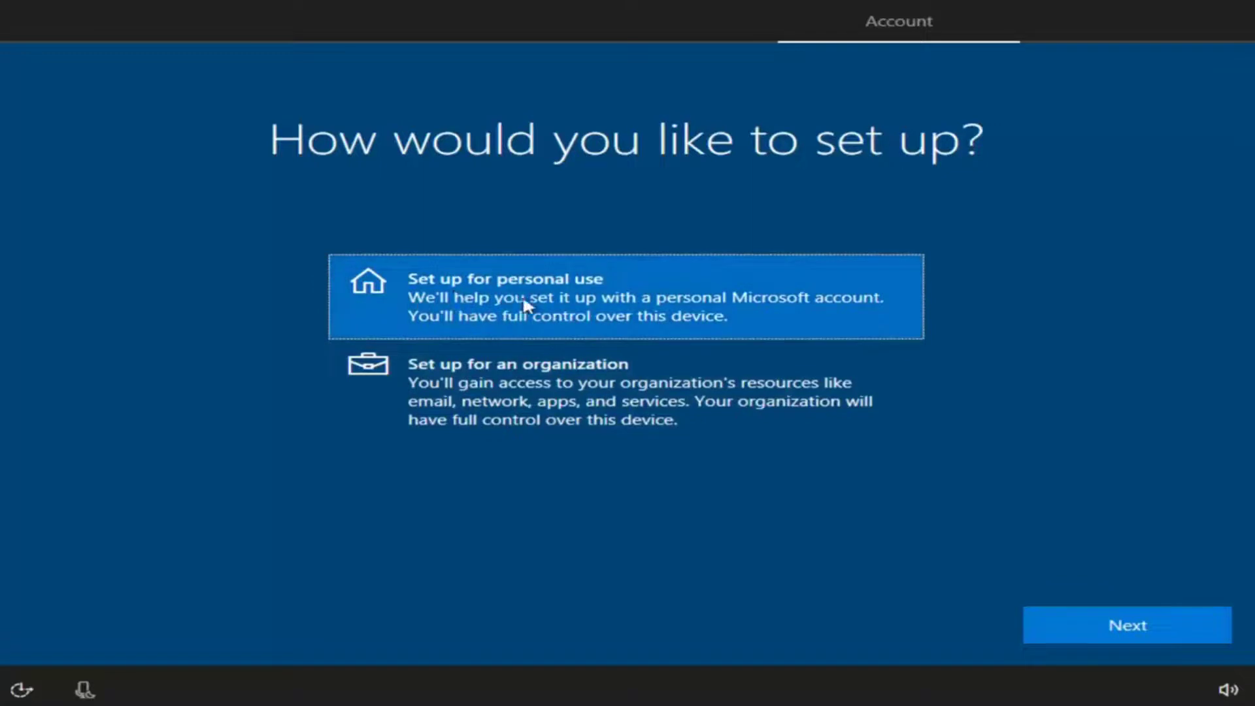
left_click(1085, 629)
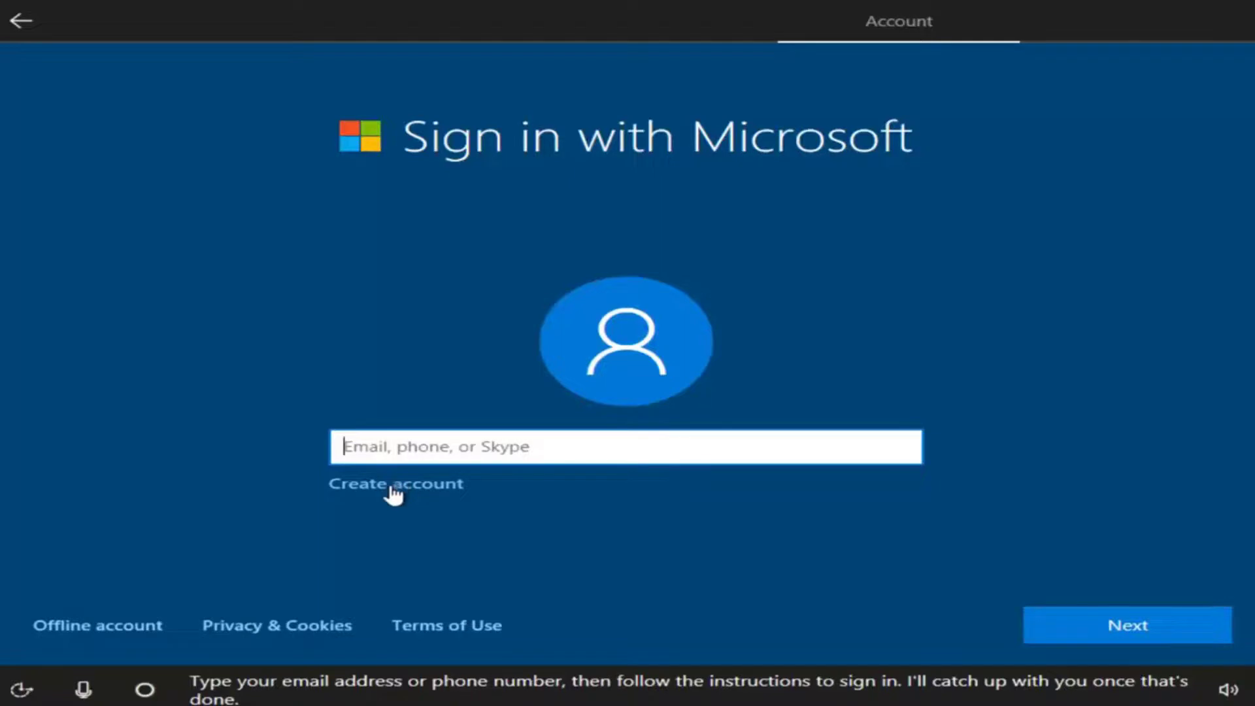
left_click(76, 629)
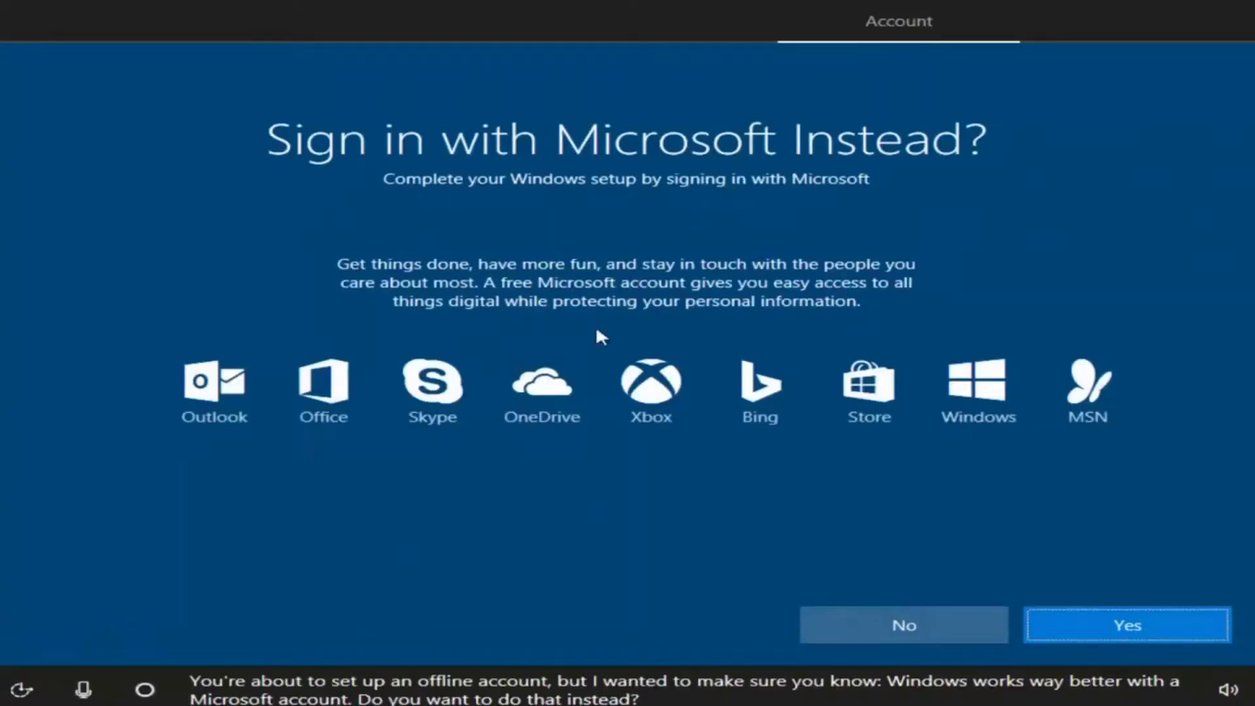
left_click(871, 627)
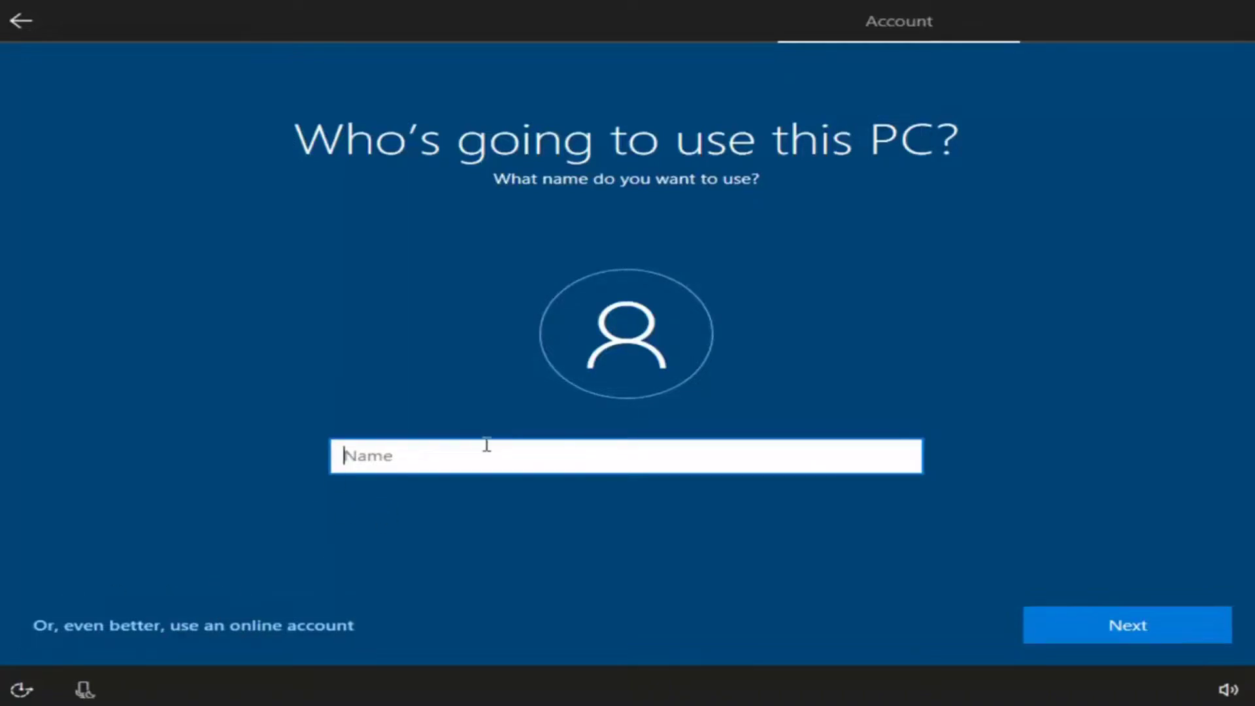
Enter the user's full name as the local account name, fixing an initial mistype.
type("Test")
key("BackSpace")
key("BackSpace")
key("BackSpace")
key("BackSpace")
key("BackSpace")
type("John Smith")
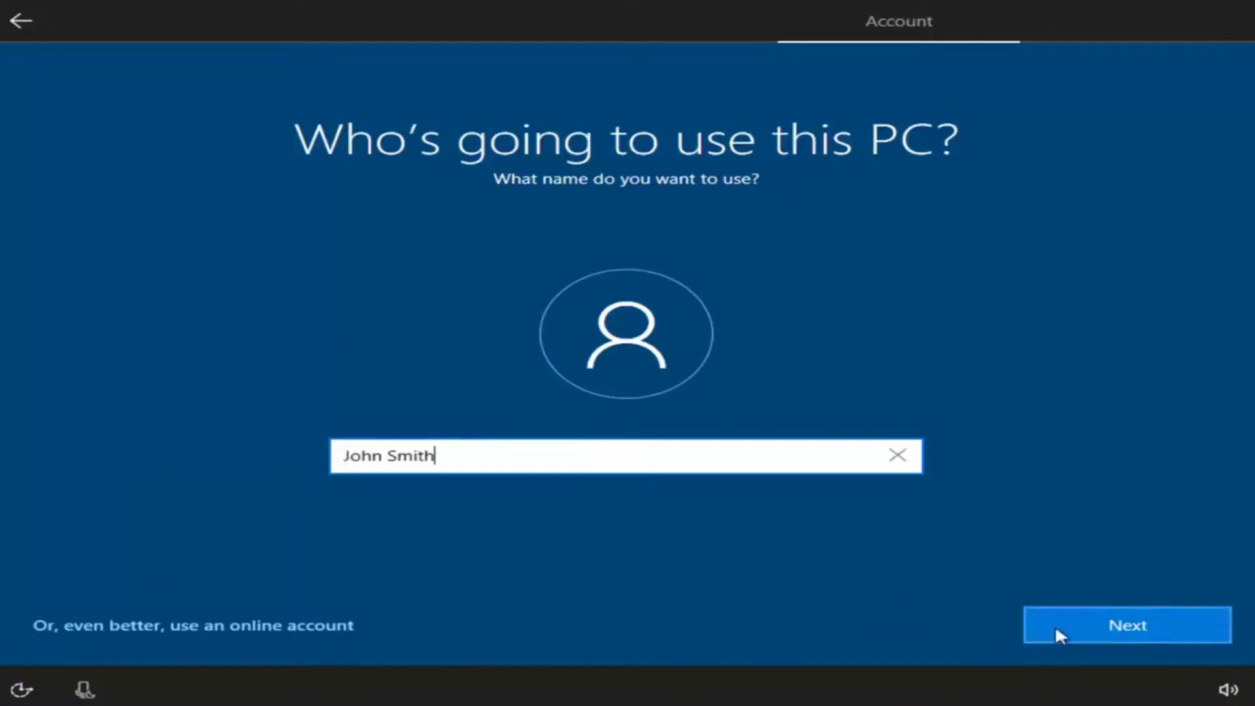
left_click(1083, 631)
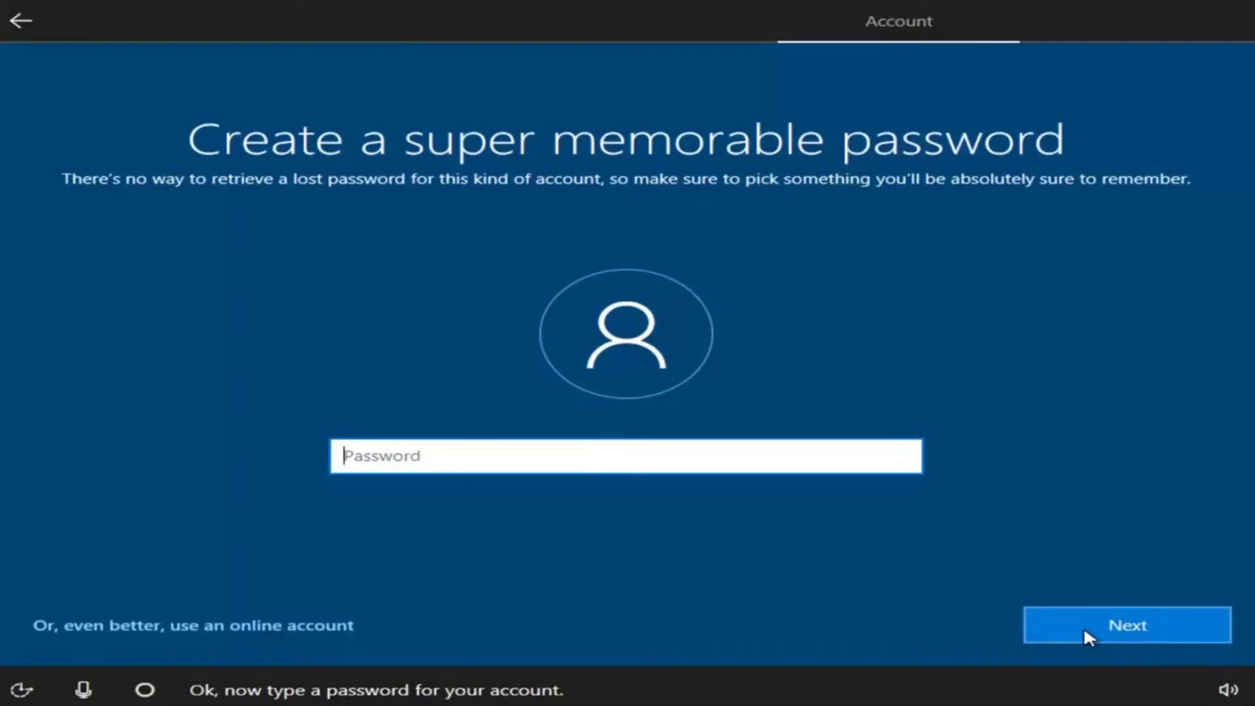
Set the account password, retyping it once, and confirm it on the next page.
type("*********")
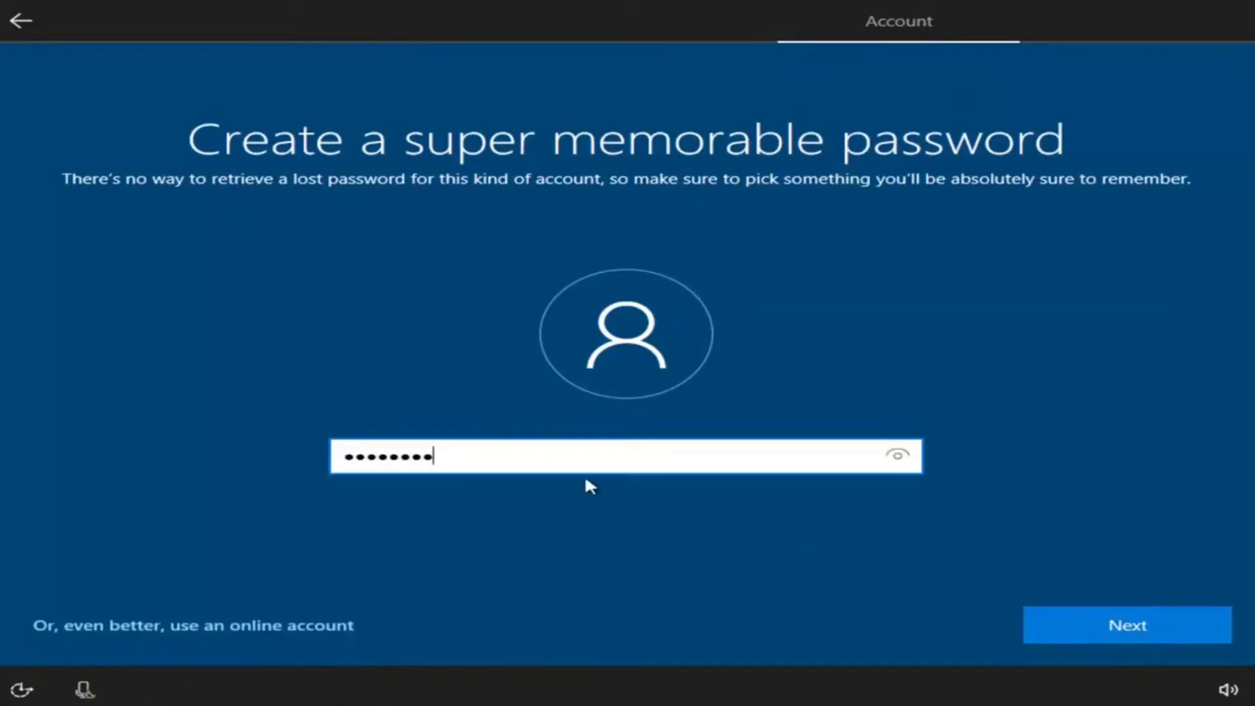
left_click_drag(584, 465, 23, 465)
type("******")
key("ctrl+a")
type("*********")
left_click(1179, 631)
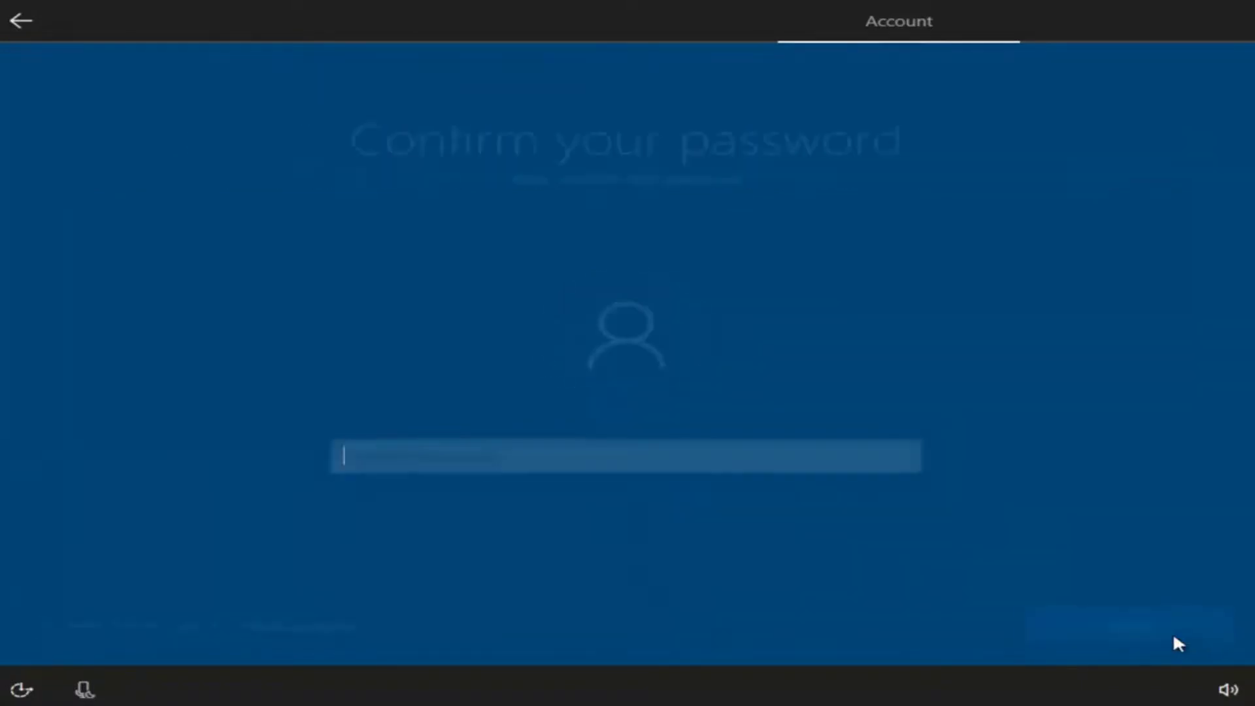
type("*********")
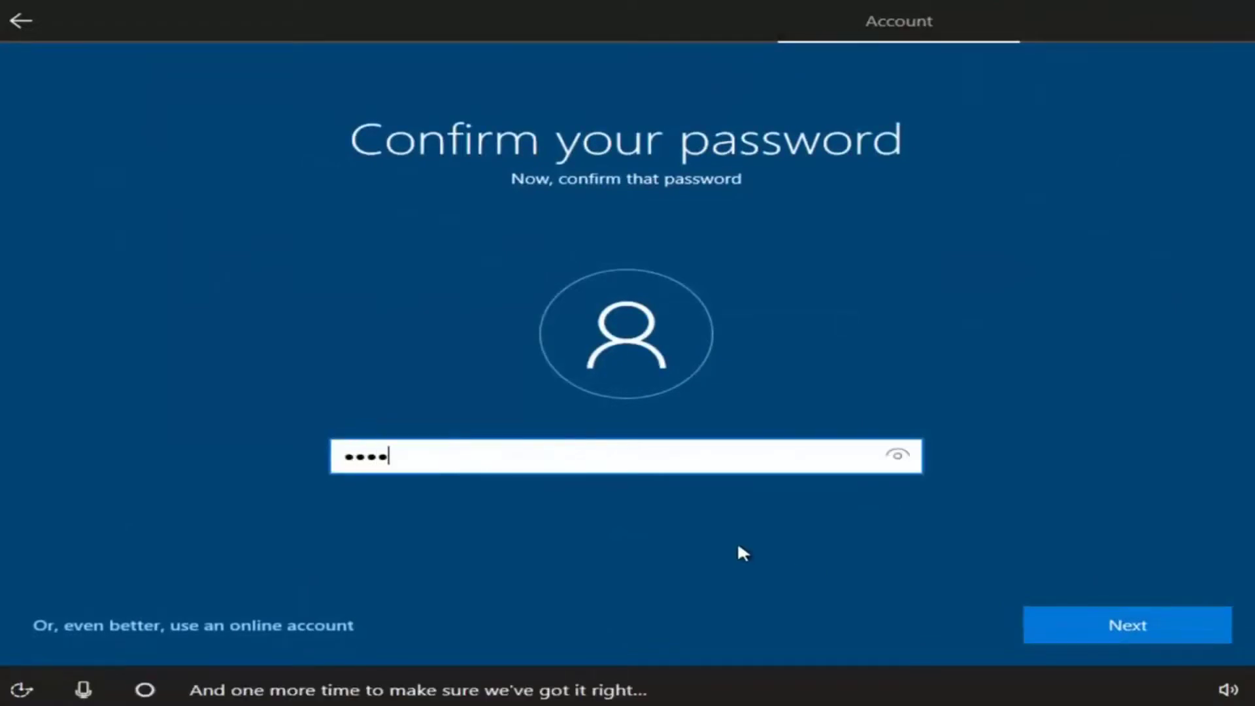
left_click(1109, 631)
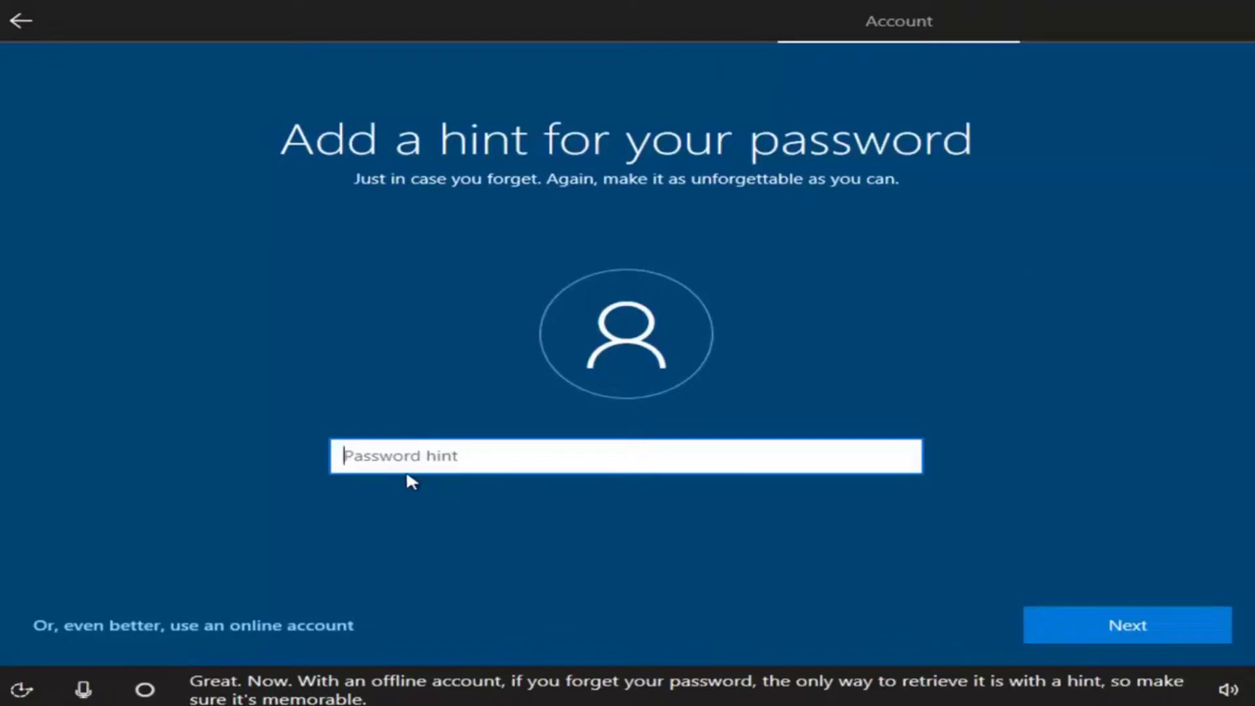
Enter a password hint, revising it until setup accepts 'pass-word'.
type("password")
left_click(1094, 626)
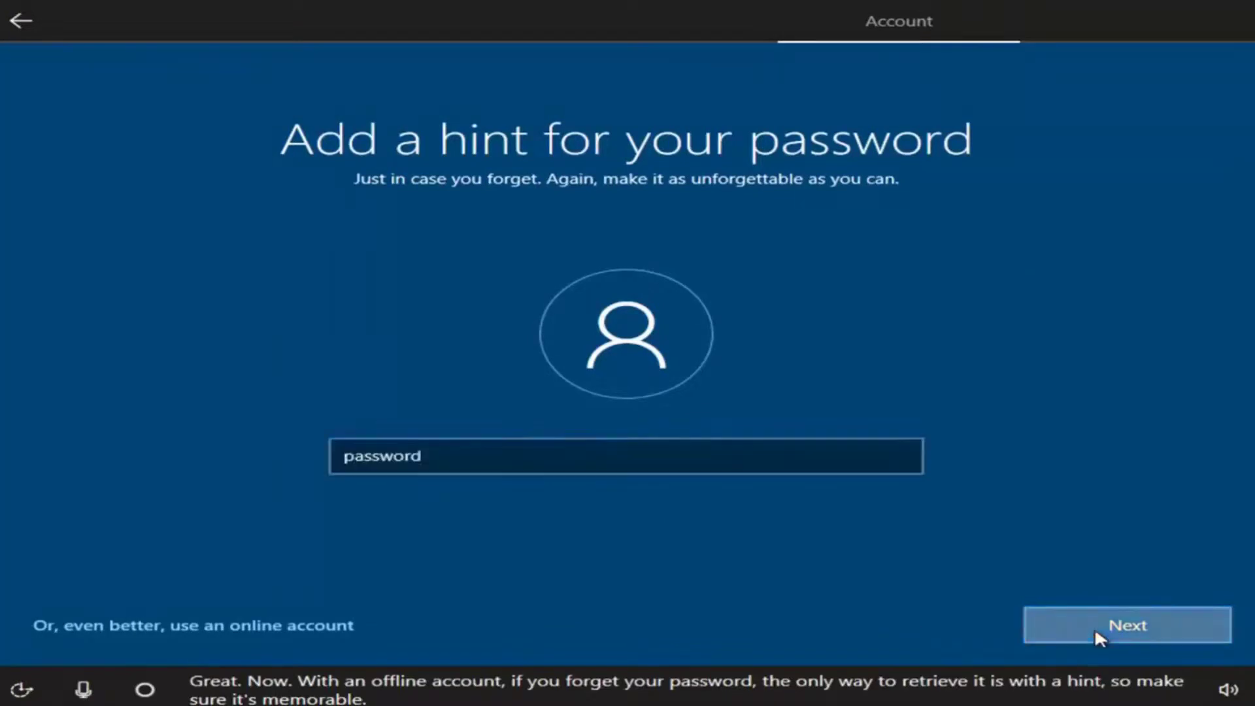
left_click(452, 482)
type("1")
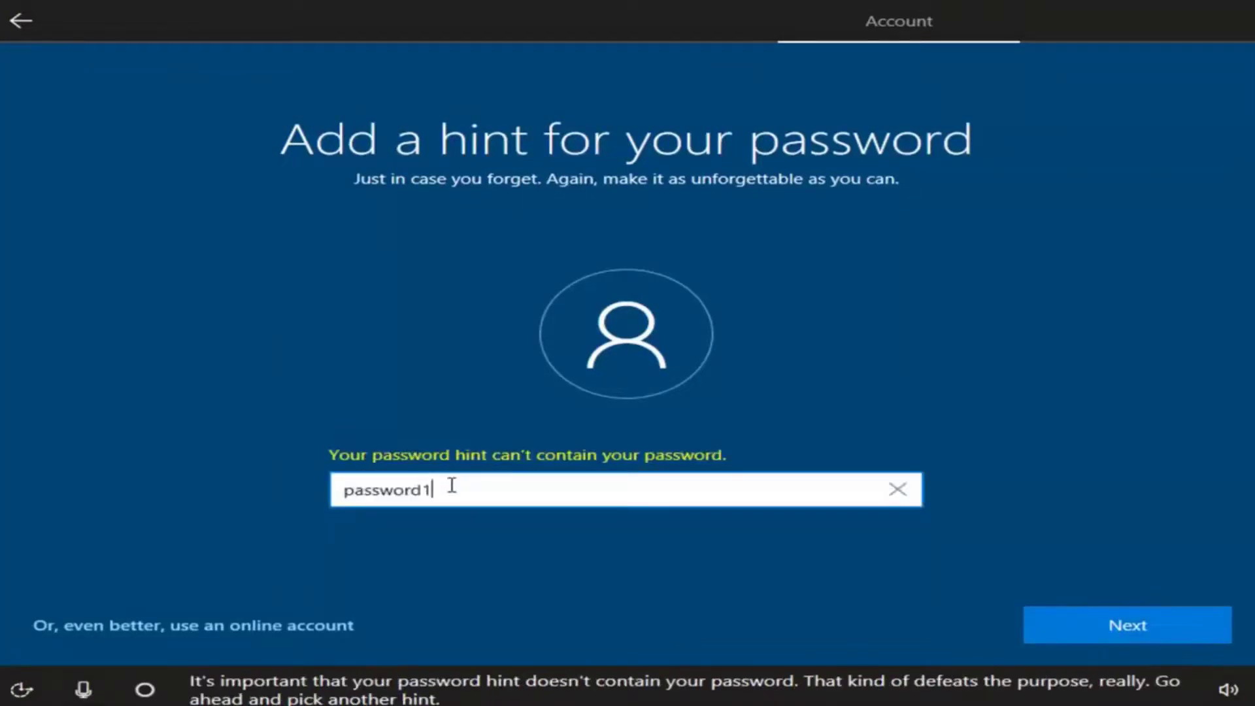
left_click(1026, 626)
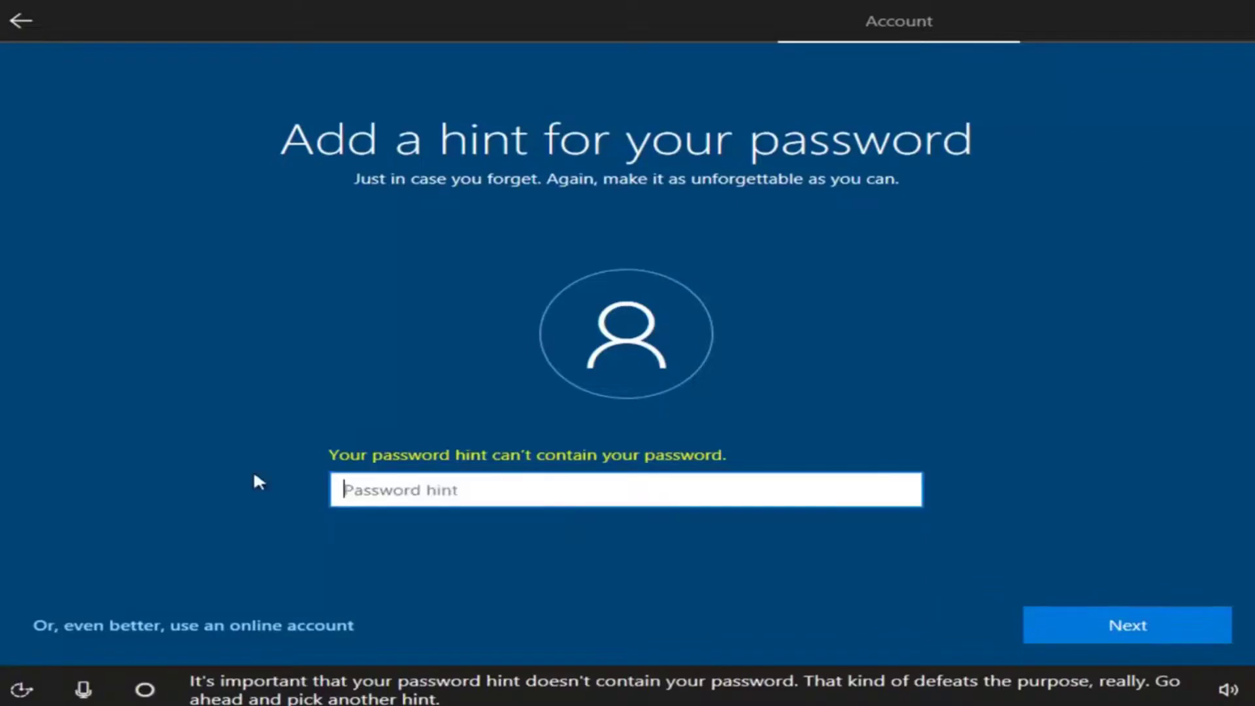
type("pass-word")
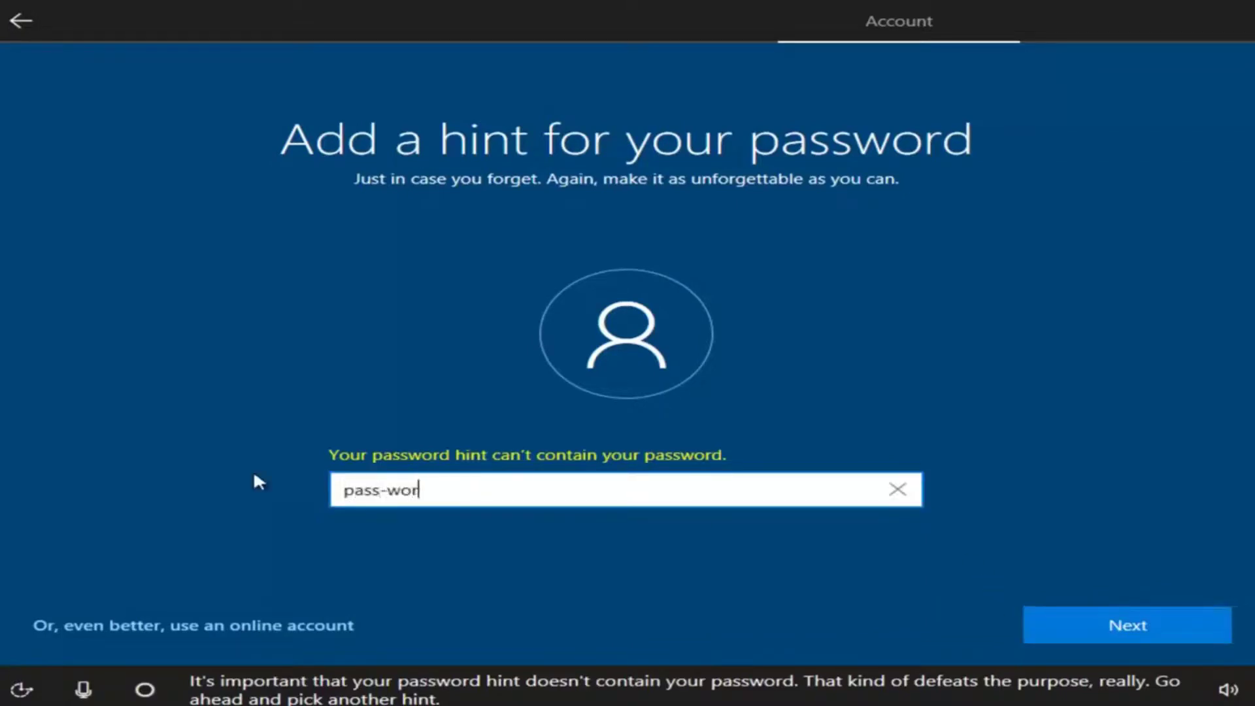
left_click(1136, 641)
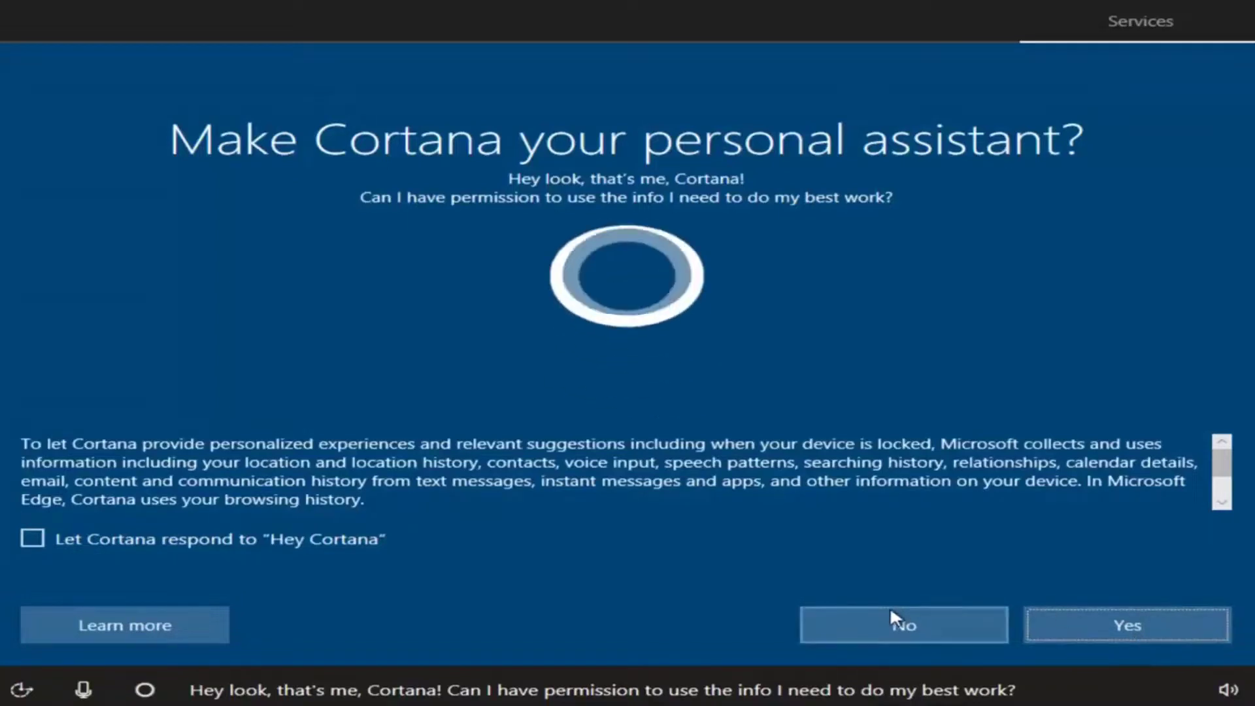
Decline Cortana, switch off location, speech, tailored experiences and ads, set diagnostics to Basic, accept.
left_click(859, 630)
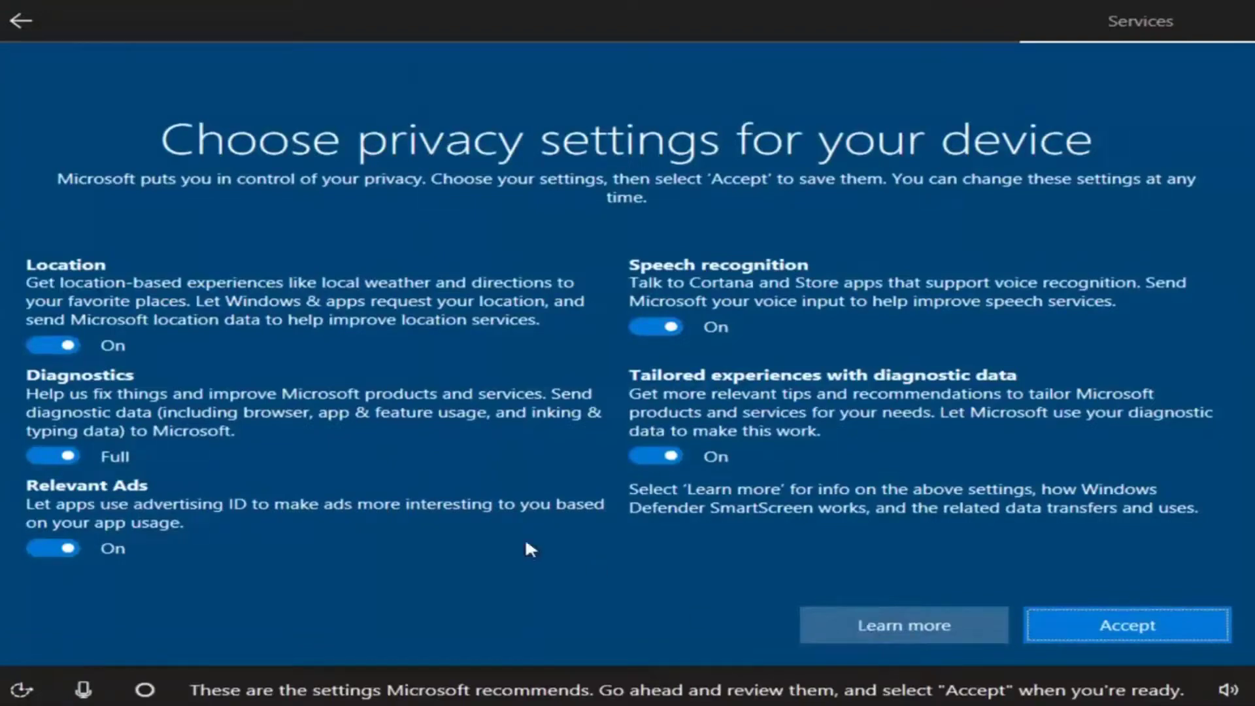
left_click(68, 346)
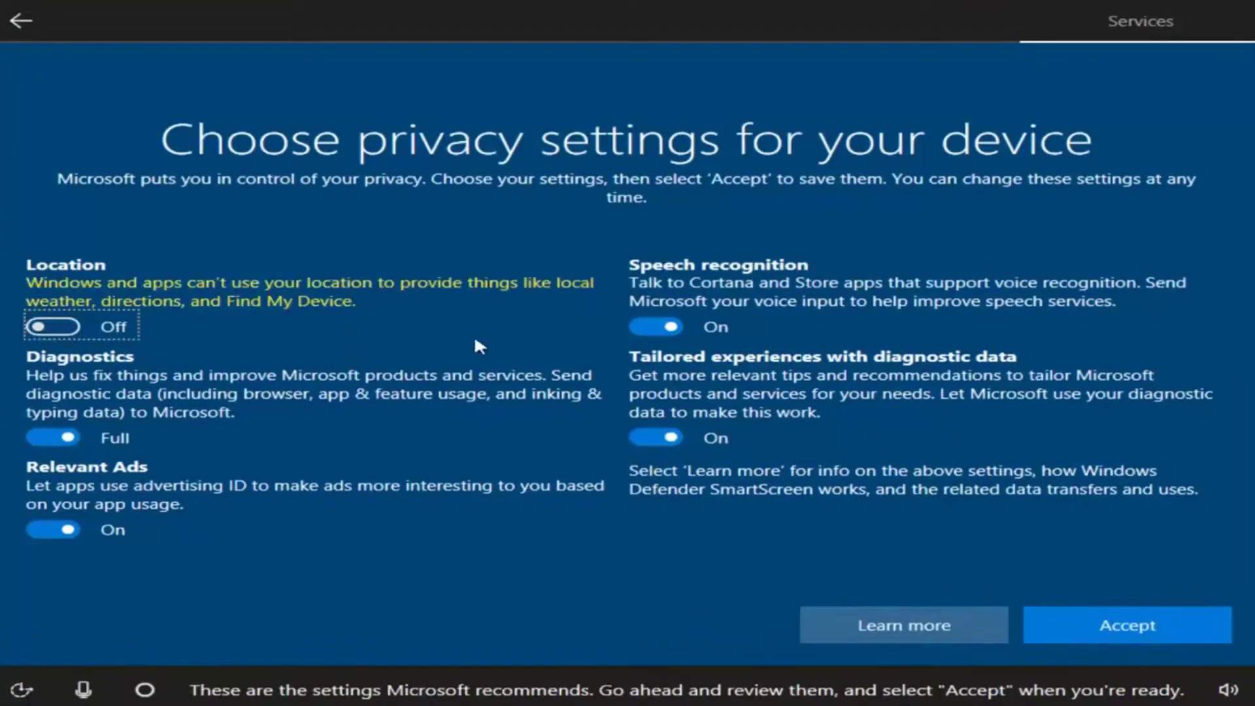
left_click(635, 326)
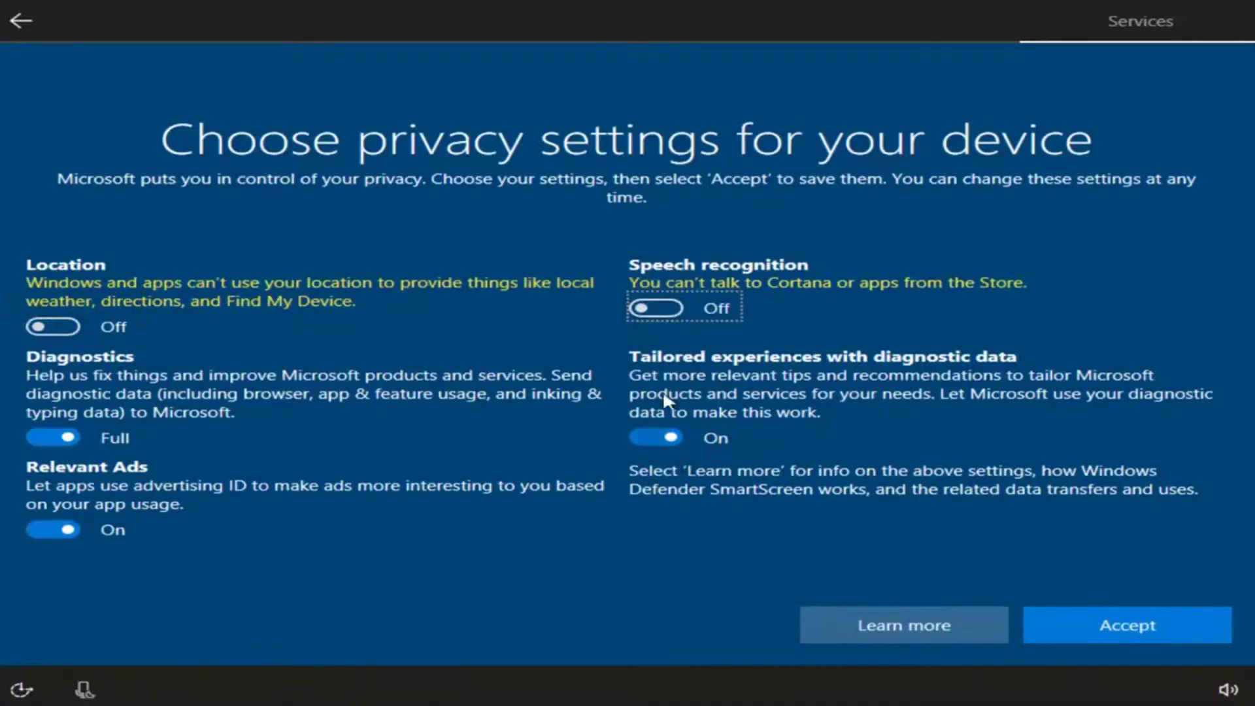
left_click(645, 431)
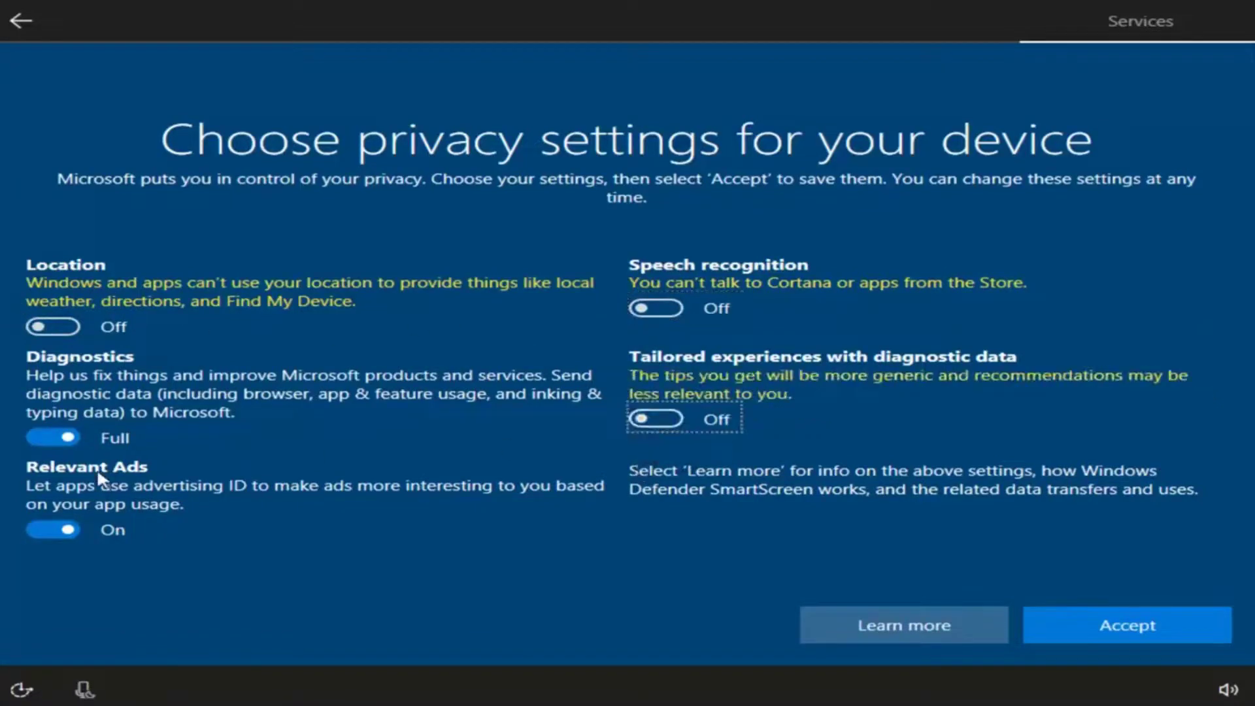
left_click(47, 522)
left_click(47, 432)
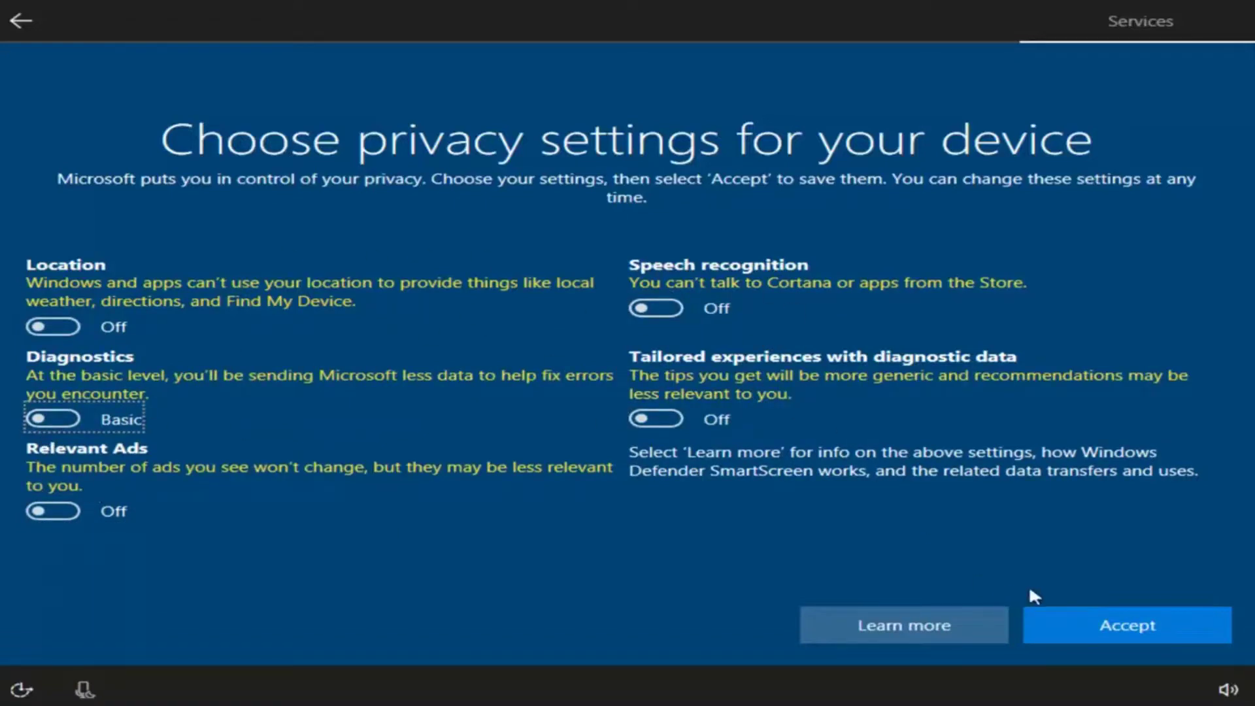
left_click(1056, 626)
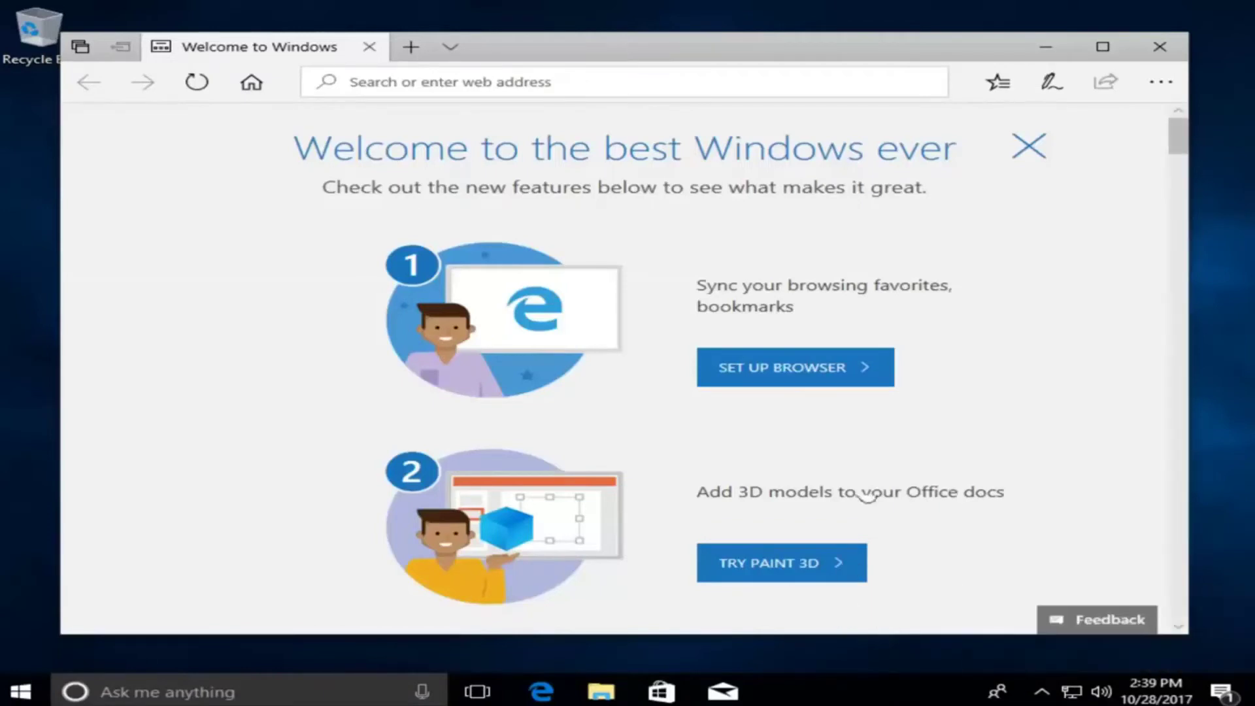
Close the Edge Welcome to Windows window, then open and dismiss the Start menu.
left_click(843, 56)
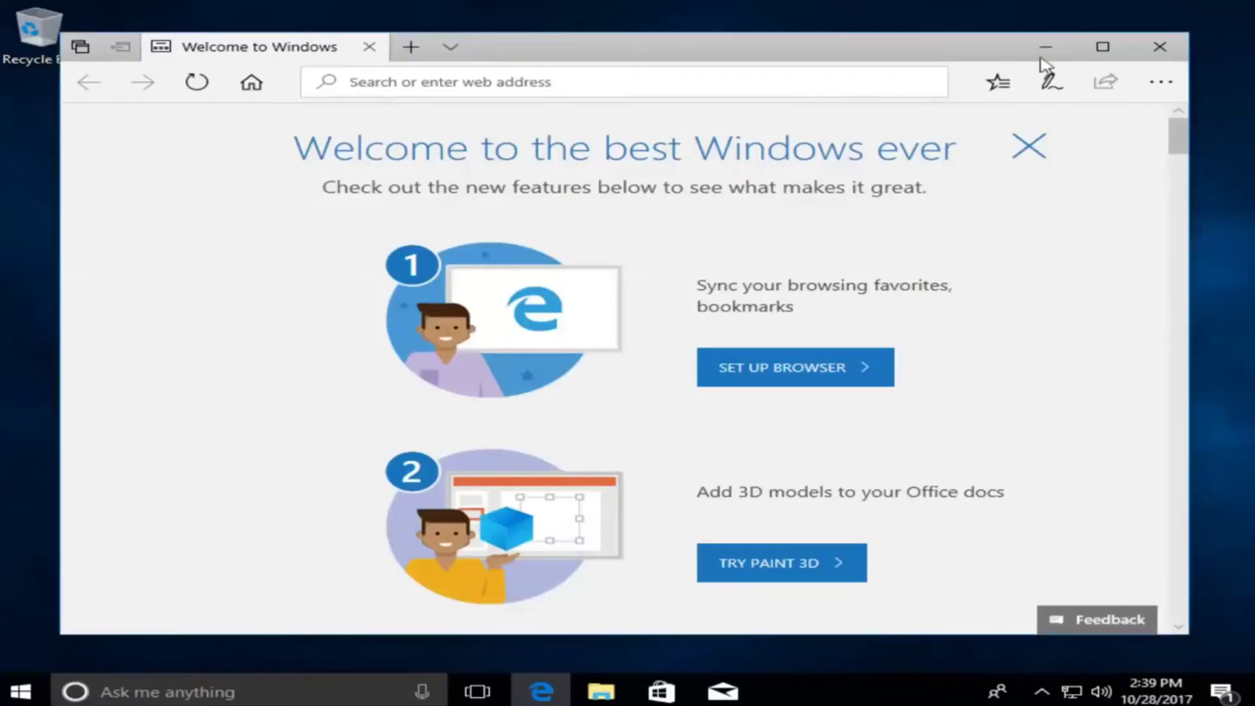
left_click(1159, 47)
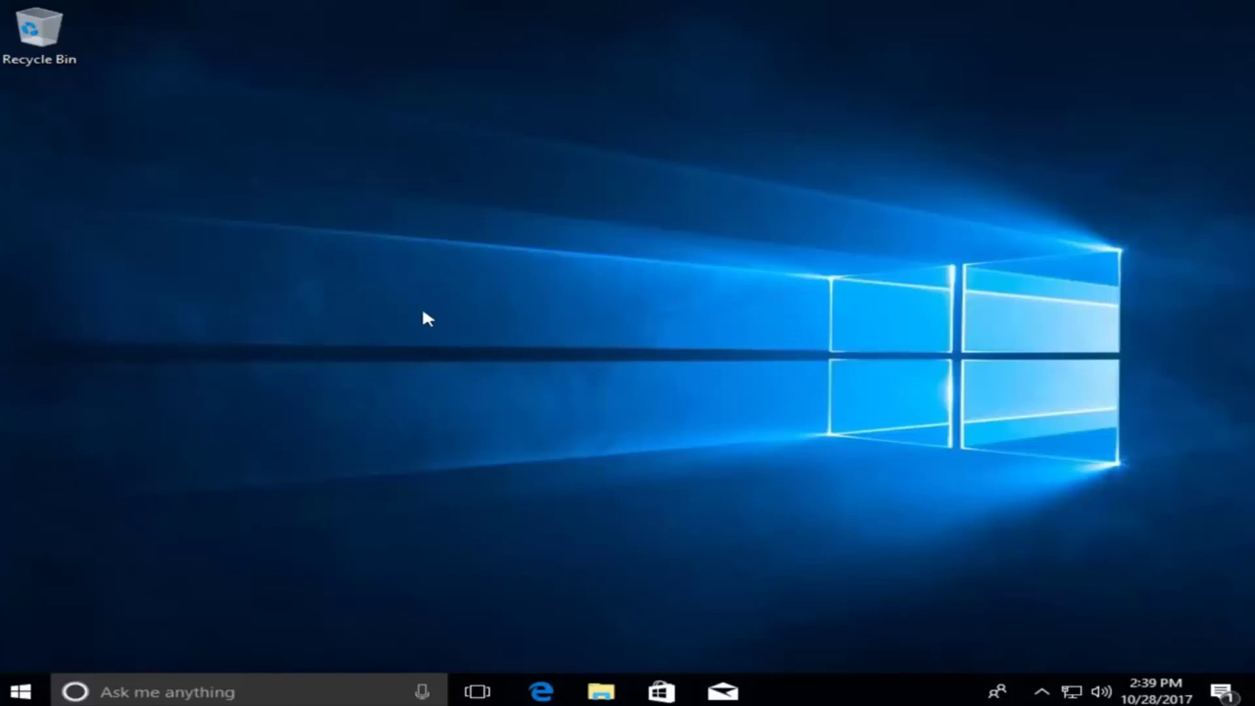
left_click(26, 689)
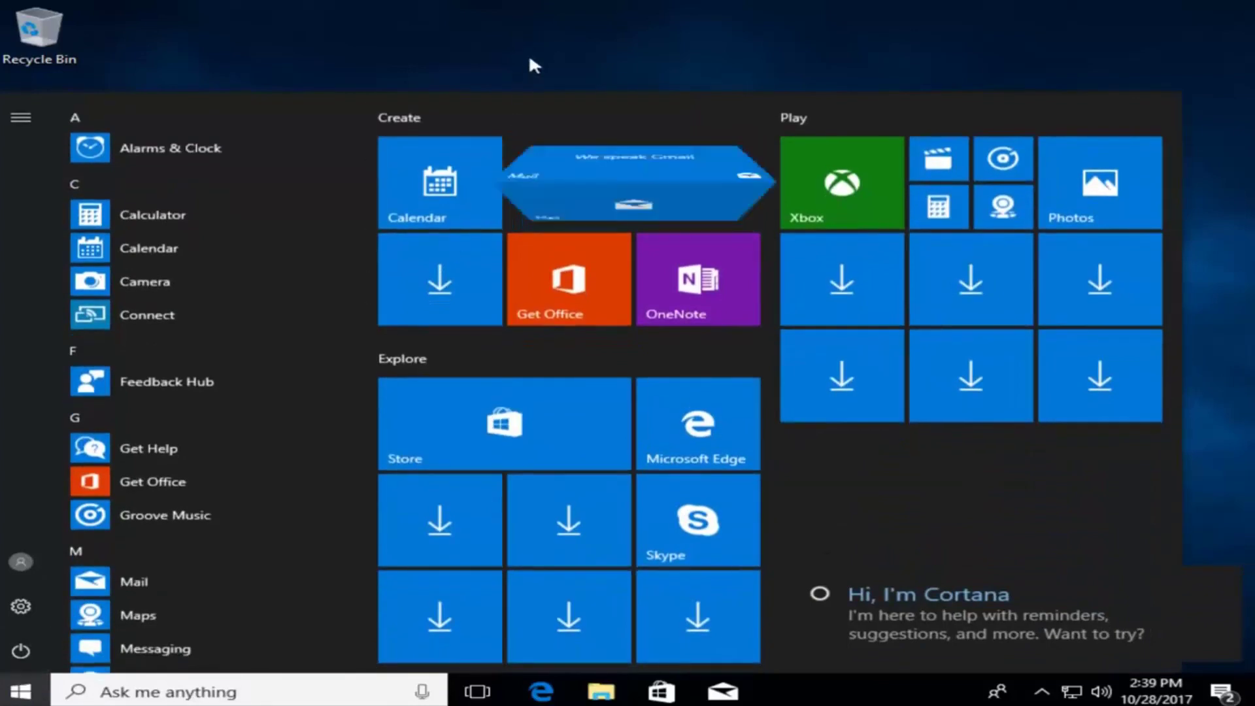
left_click(549, 36)
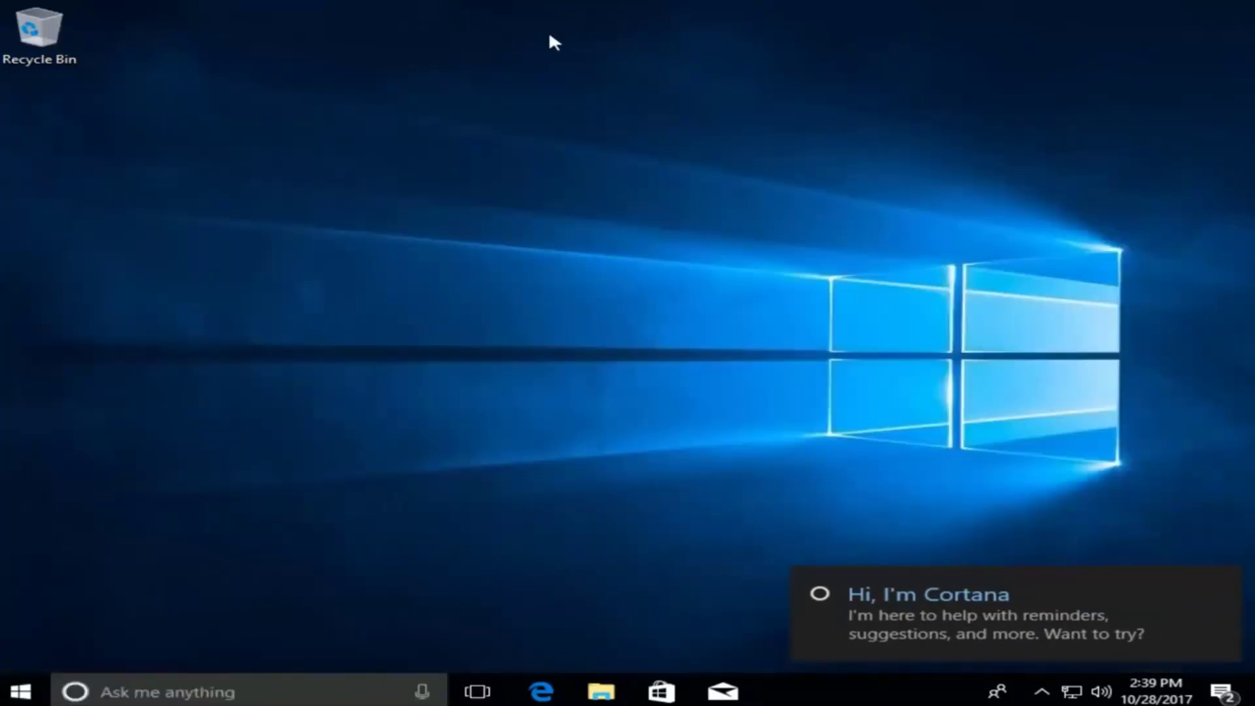